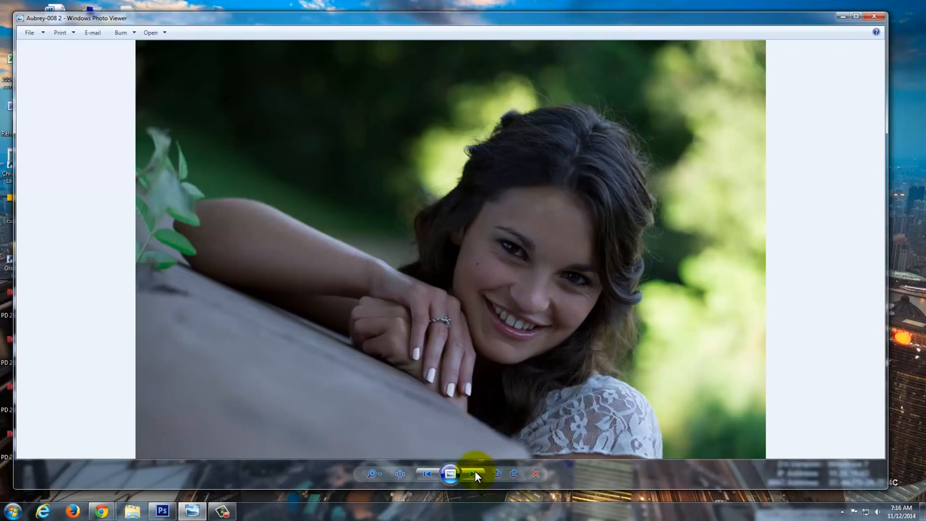
# Step: Compare the unedited and edited versions of the portrait in the photo viewer, and minimize the viewer
pyautogui.click(475, 471)
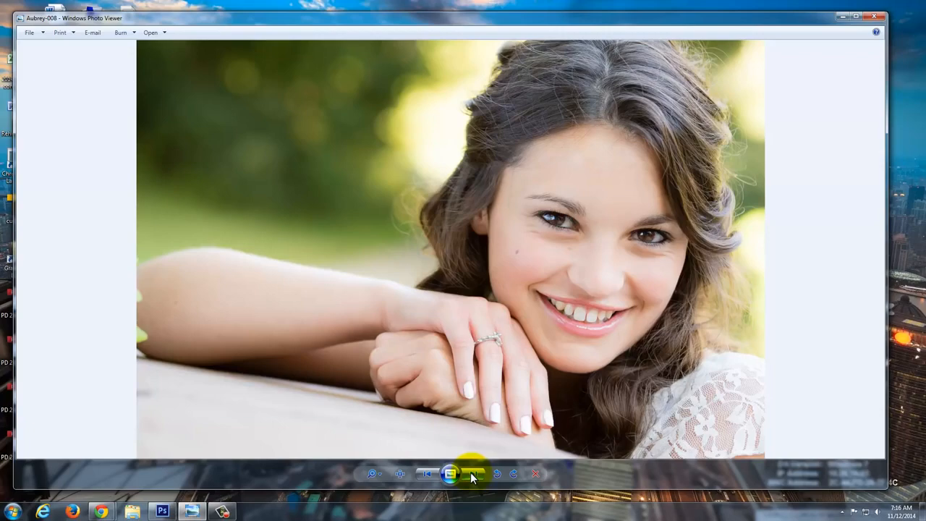
pyautogui.click(471, 472)
pyautogui.click(841, 16)
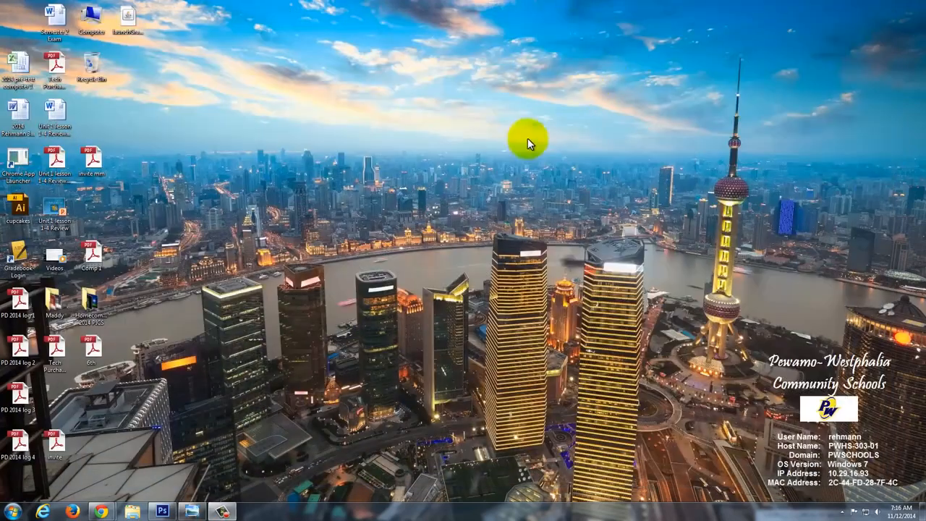
# Step: Switch to Photoshop, close Aubrey-008 2.jpg, and open the Aubrey-008 DNG file from the Desktop
pyautogui.click(162, 511)
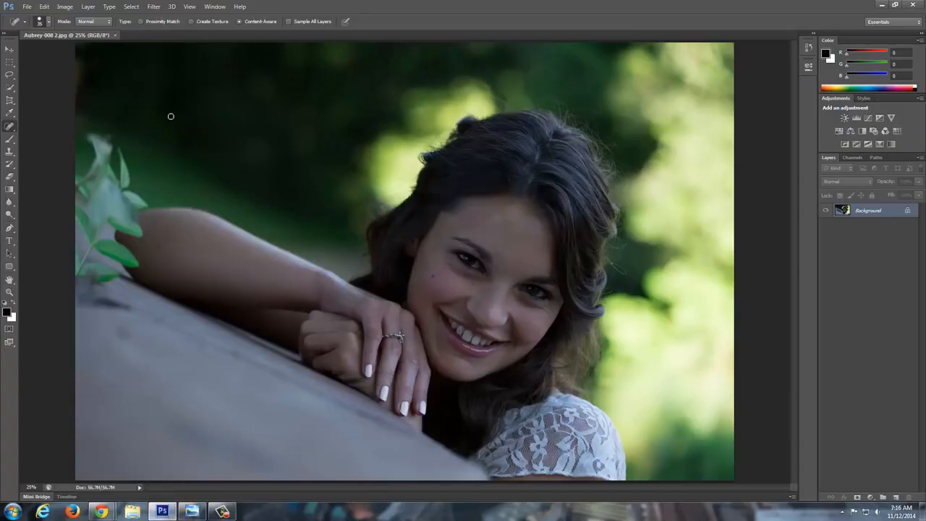
pyautogui.click(115, 35)
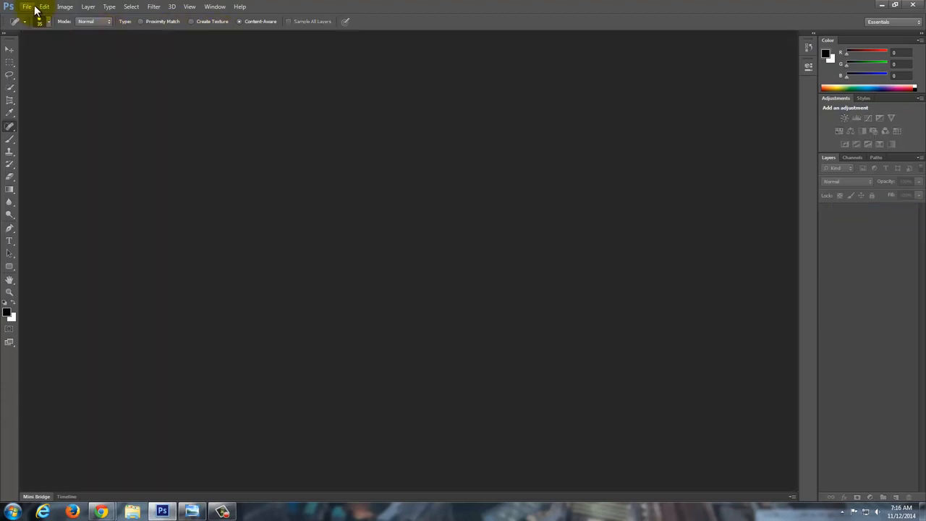
pyautogui.click(27, 6)
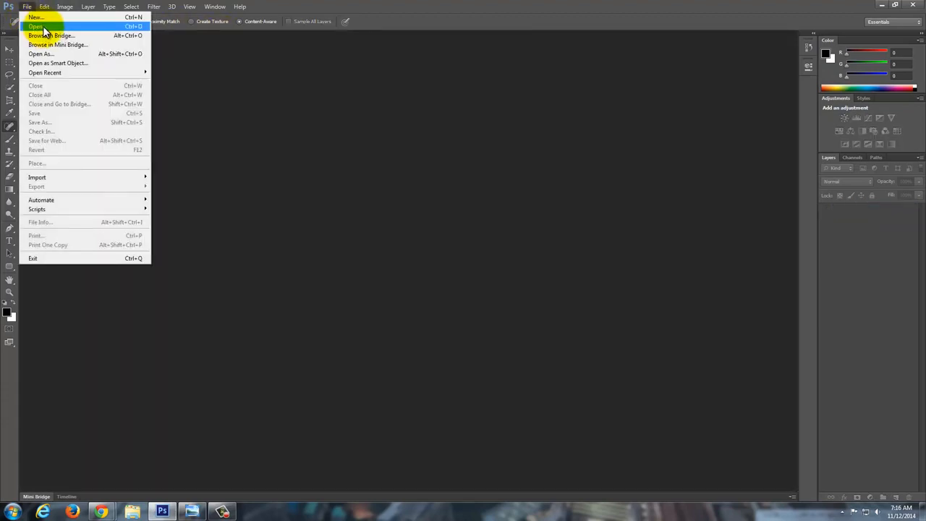
pyautogui.click(36, 27)
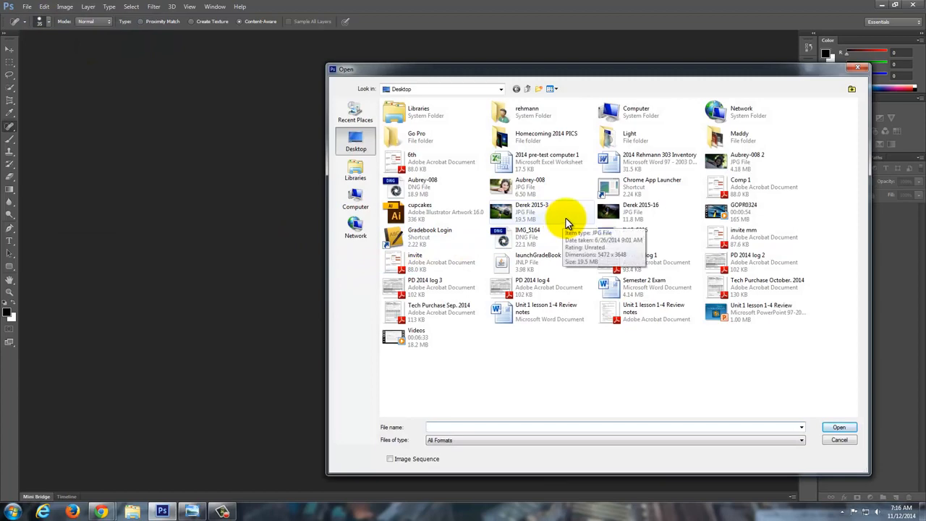
pyautogui.click(430, 191)
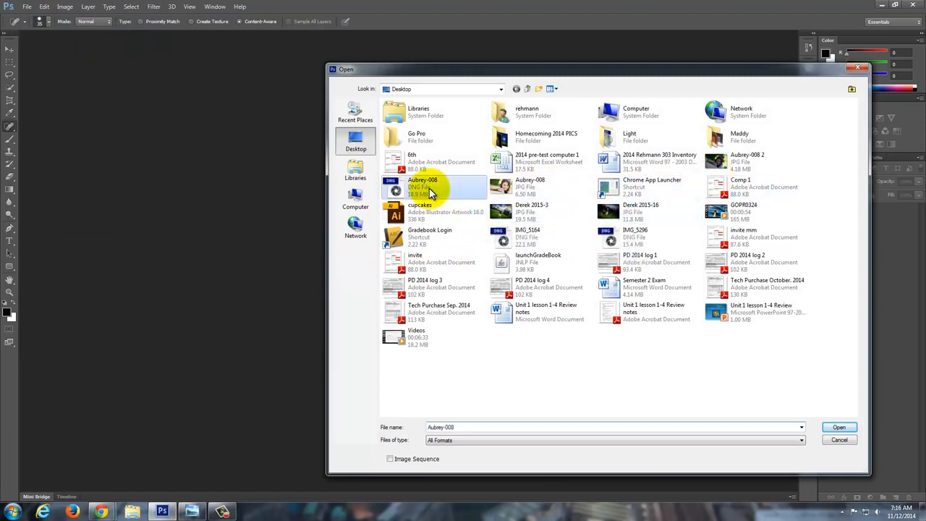
pyautogui.click(838, 428)
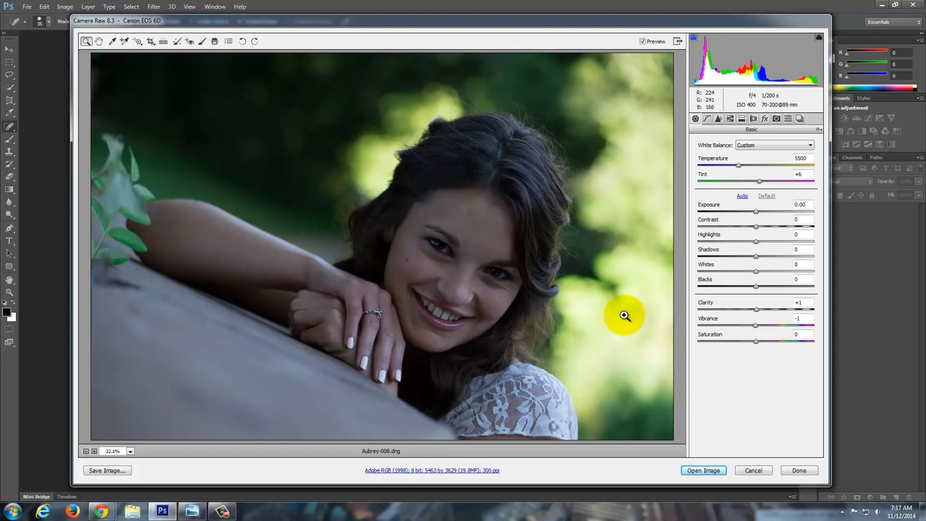
# Step: Brighten the portrait to an exposure of +2.20 and warm its white balance temperature to 7000
pyautogui.click(755, 211)
pyautogui.moveTo(756, 212); pyautogui.dragTo(792, 209)
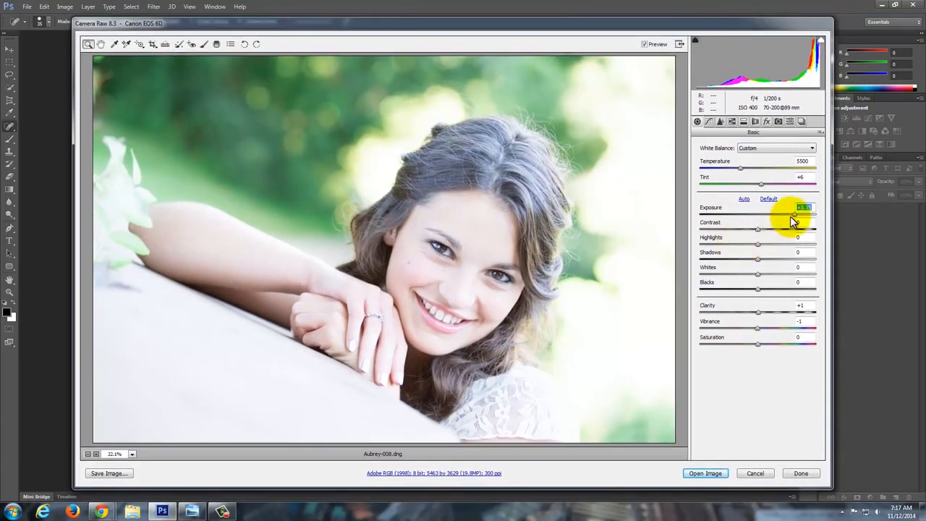
pyautogui.moveTo(790, 215); pyautogui.dragTo(781, 216)
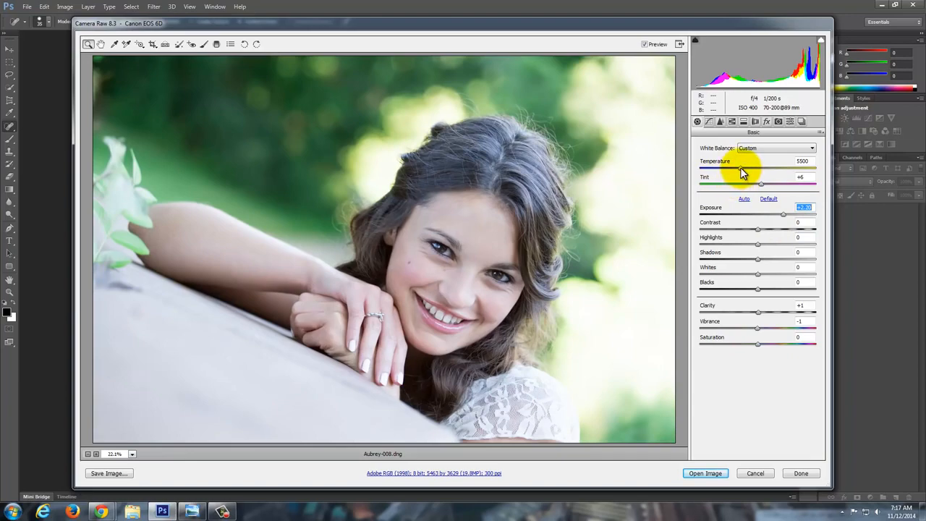
pyautogui.moveTo(739, 168); pyautogui.dragTo(762, 174)
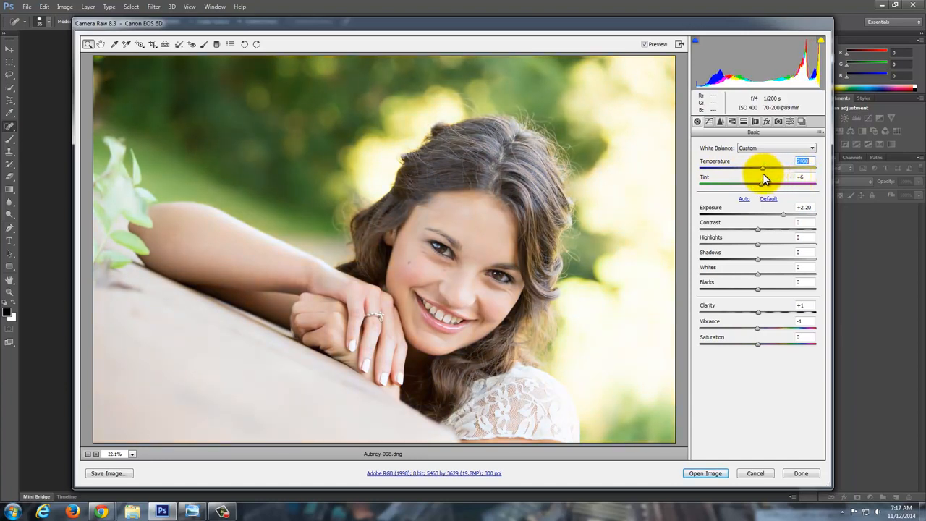
pyautogui.moveTo(763, 174); pyautogui.dragTo(760, 174)
pyautogui.moveTo(760, 184)
pyautogui.mouseDown()
pyautogui.moveTo(779, 184)
pyautogui.moveTo(747, 187)
pyautogui.moveTo(759, 184)
pyautogui.mouseUp()
# Step: Try the Auto white balance preset on the portrait and restore the custom white balance
pyautogui.click(758, 149)
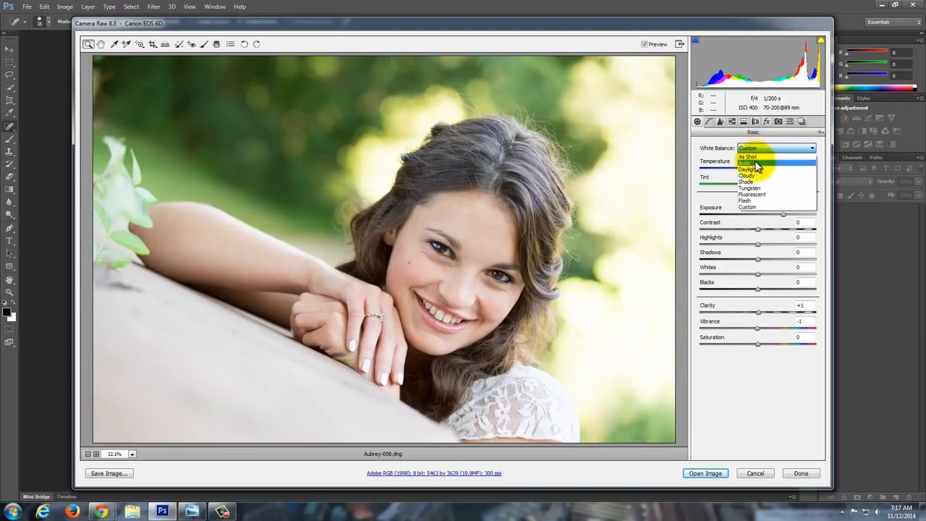
pyautogui.click(756, 165)
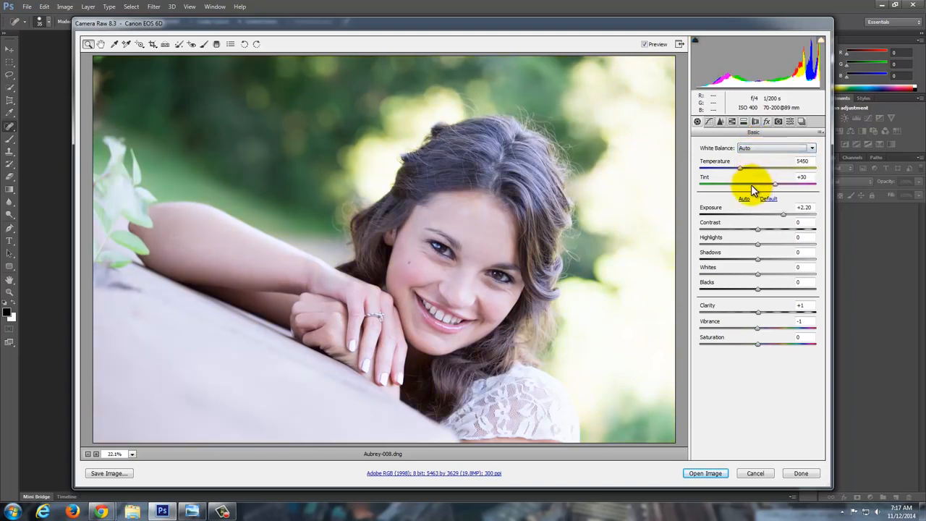
pyautogui.click(471, 268)
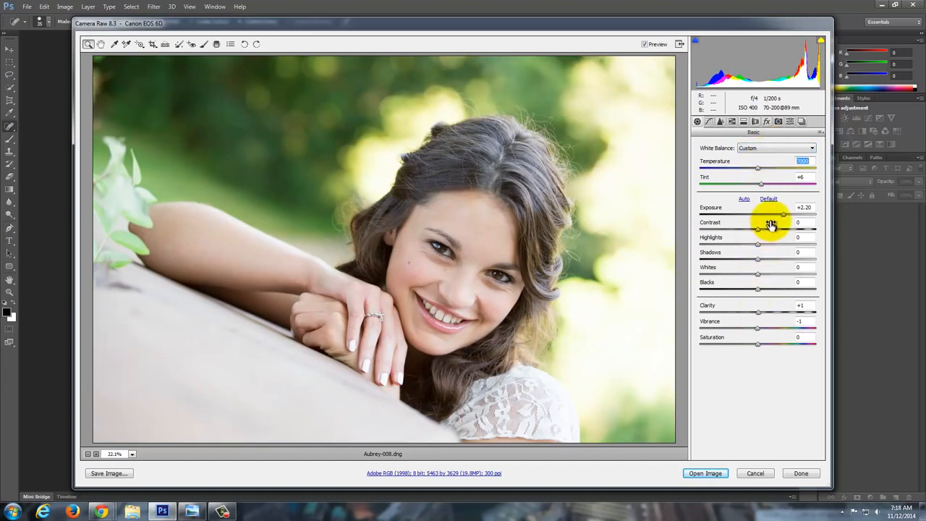
# Step: Raise the exposure to +2.40 and crop the portrait with a tilted frame around the face, arm and hands, sized 4062 by 2699
pyautogui.moveTo(783, 215); pyautogui.dragTo(785, 214)
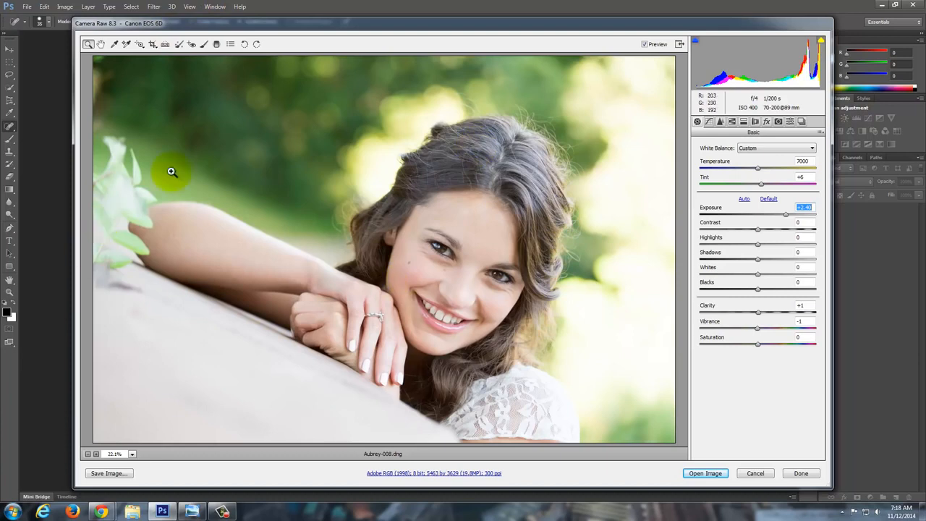
pyautogui.click(152, 44)
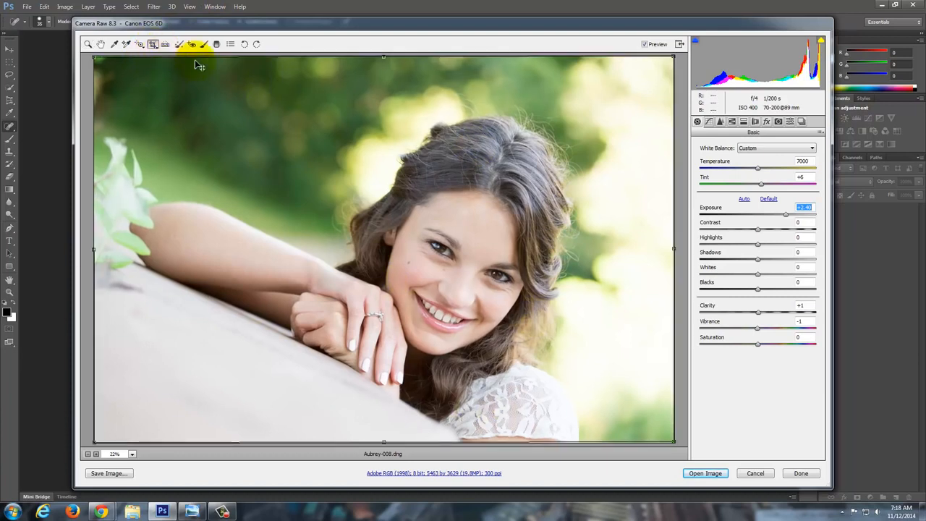
pyautogui.moveTo(671, 58); pyautogui.dragTo(644, 169)
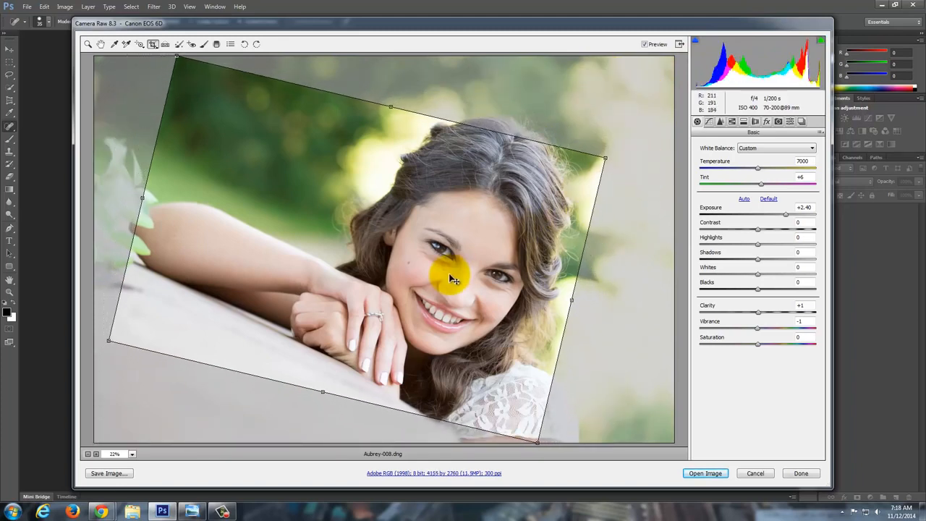
pyautogui.moveTo(450, 277); pyautogui.dragTo(428, 270)
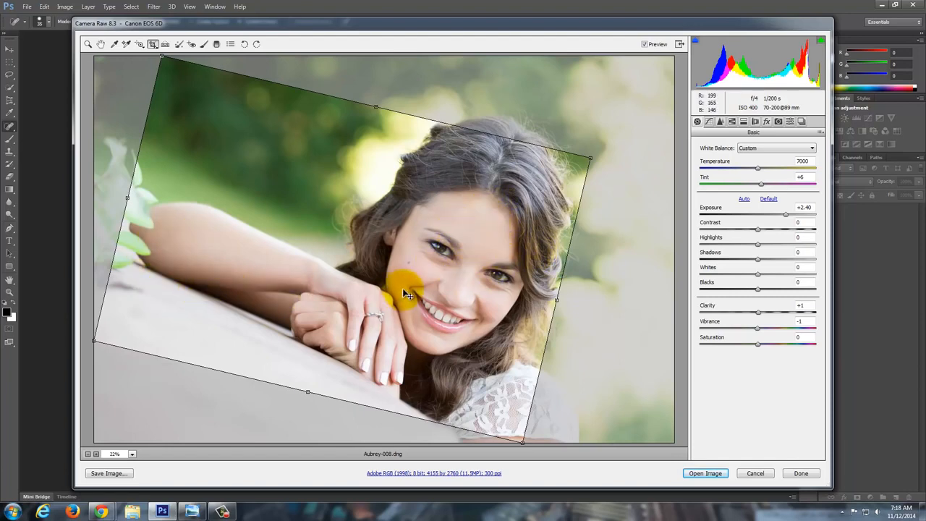
pyautogui.moveTo(589, 151); pyautogui.dragTo(585, 155)
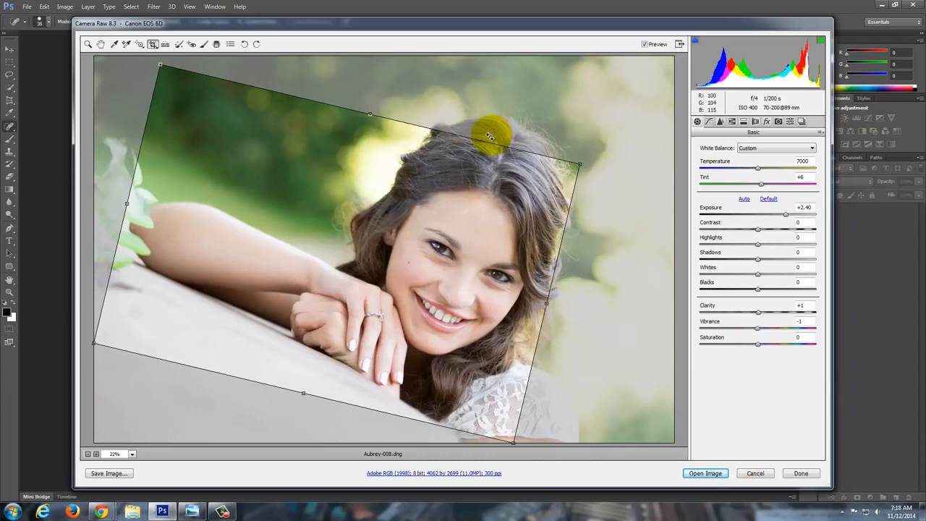
pyautogui.press('z')
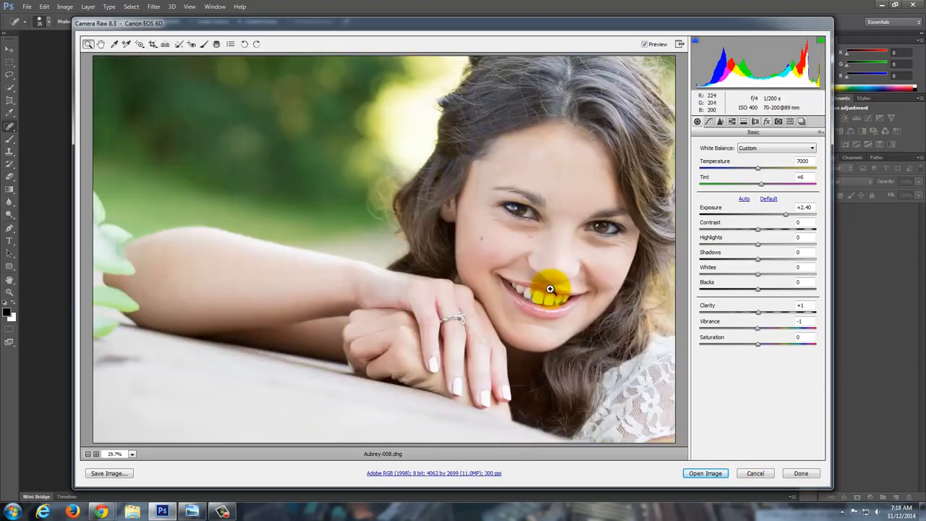
pyautogui.click(151, 44)
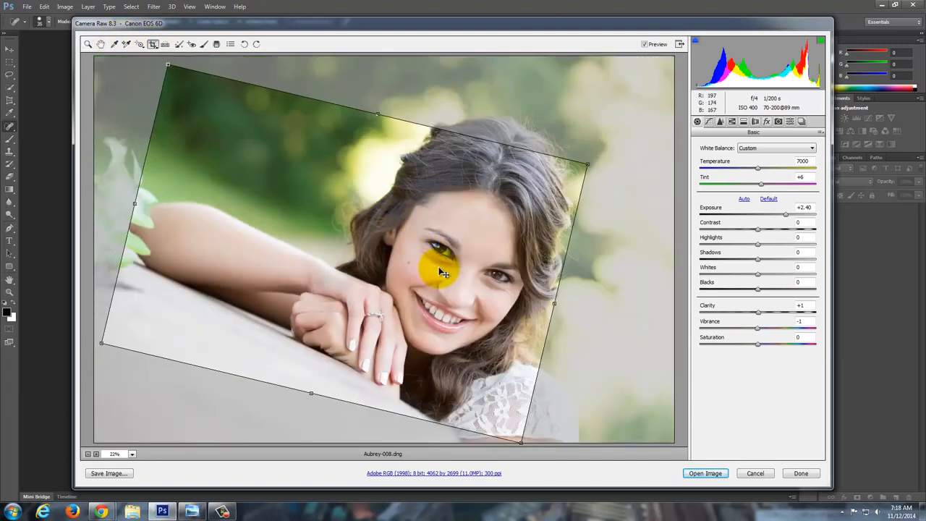
pyautogui.press('z')
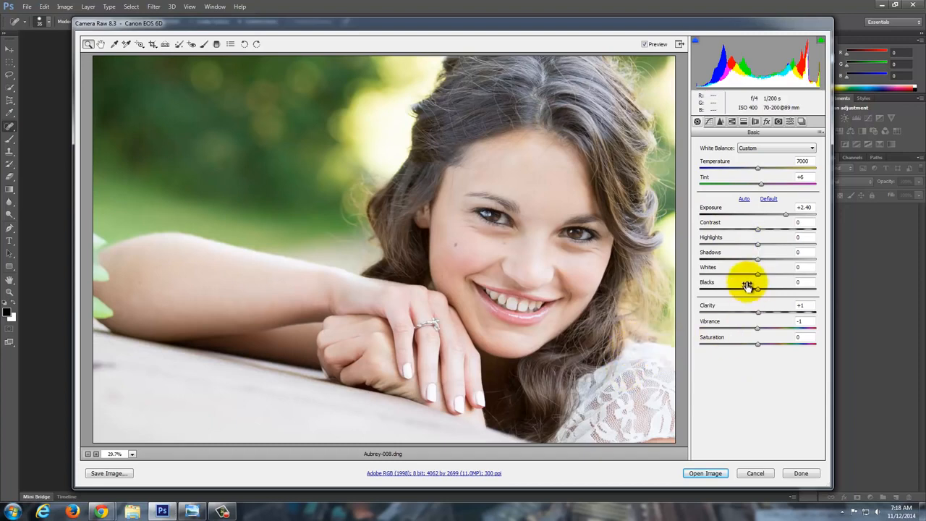
# Step: Adjust the portrait's tones to Highlights -28, Shadows -22, Whites +1 and Blacks -17
pyautogui.moveTo(760, 250); pyautogui.dragTo(742, 259)
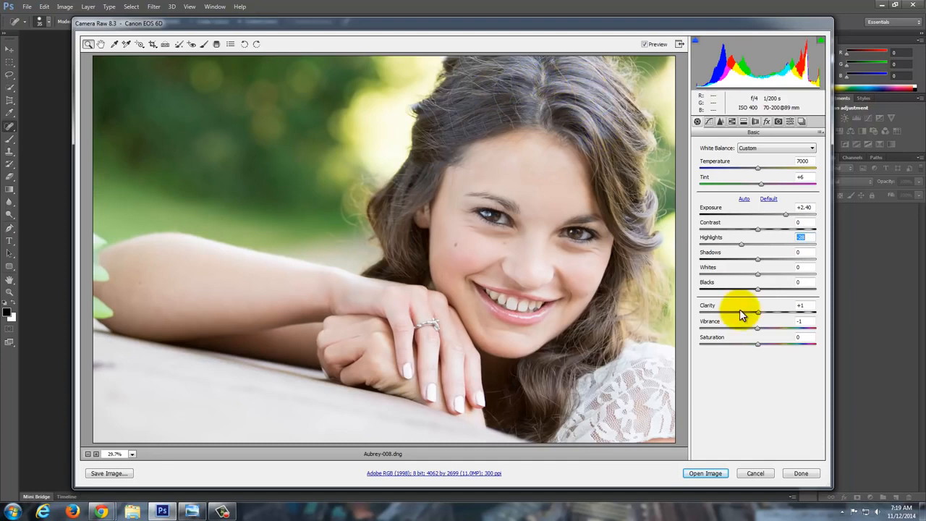
pyautogui.moveTo(757, 258); pyautogui.dragTo(745, 262)
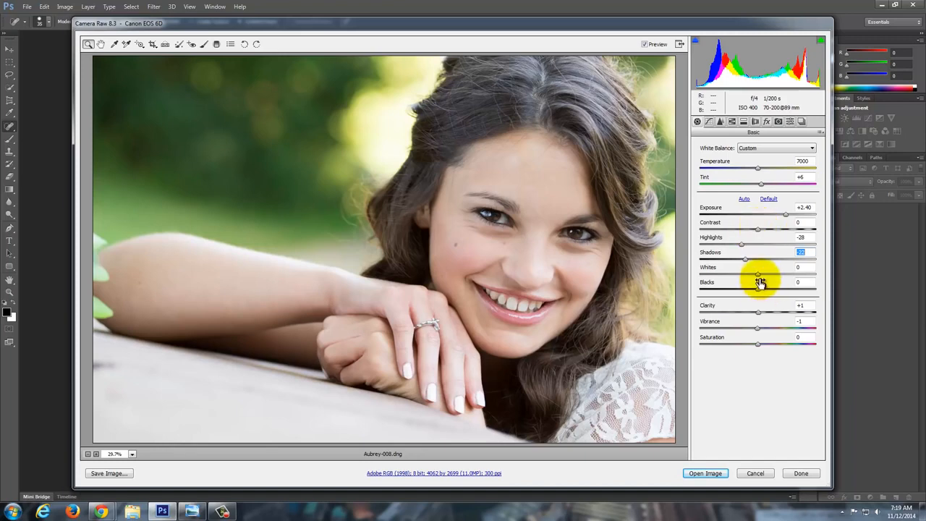
pyautogui.moveTo(758, 275)
pyautogui.mouseDown()
pyautogui.moveTo(728, 275)
pyautogui.moveTo(758, 277)
pyautogui.mouseUp()
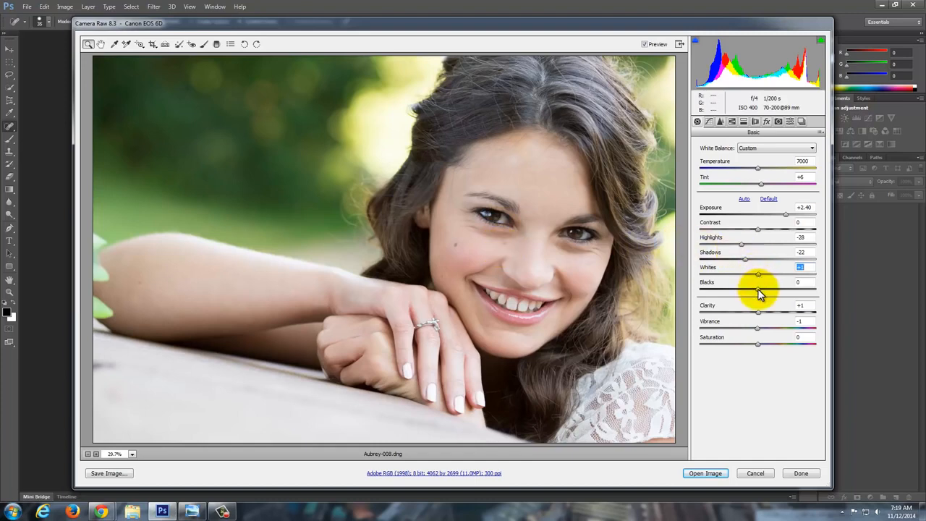
pyautogui.moveTo(758, 292); pyautogui.dragTo(680, 291)
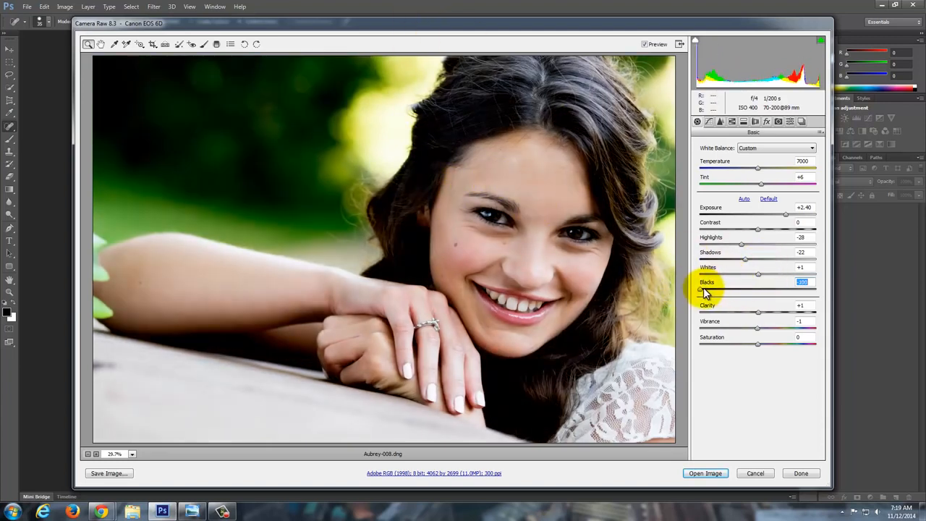
pyautogui.moveTo(705, 293); pyautogui.dragTo(750, 291)
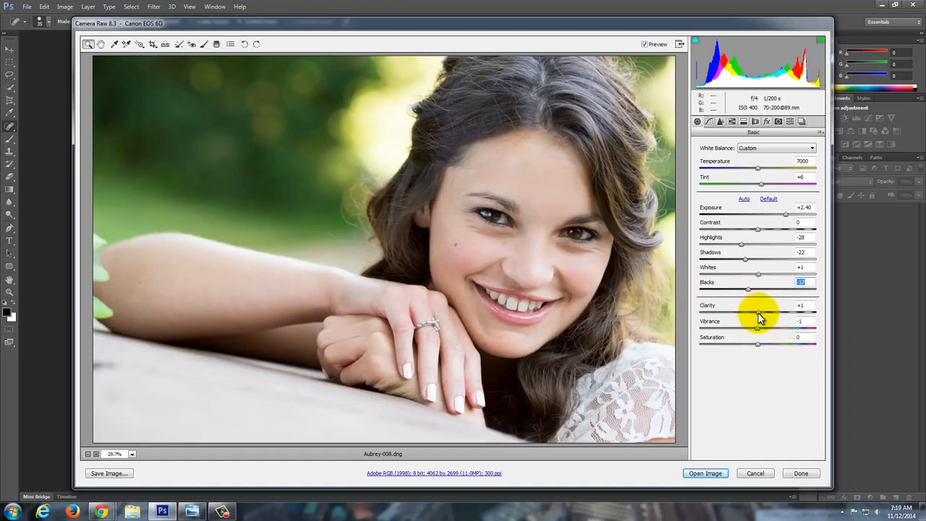
# Step: Try a stronger Clarity on the portrait, first at its +100 maximum and then at +37
pyautogui.moveTo(758, 317); pyautogui.dragTo(818, 321)
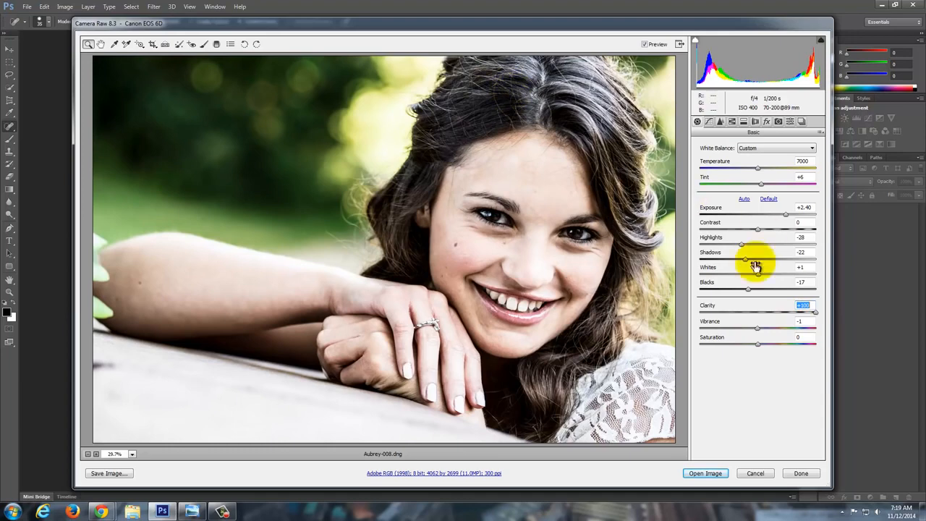
pyautogui.click(774, 313)
pyautogui.moveTo(775, 312); pyautogui.dragTo(779, 312)
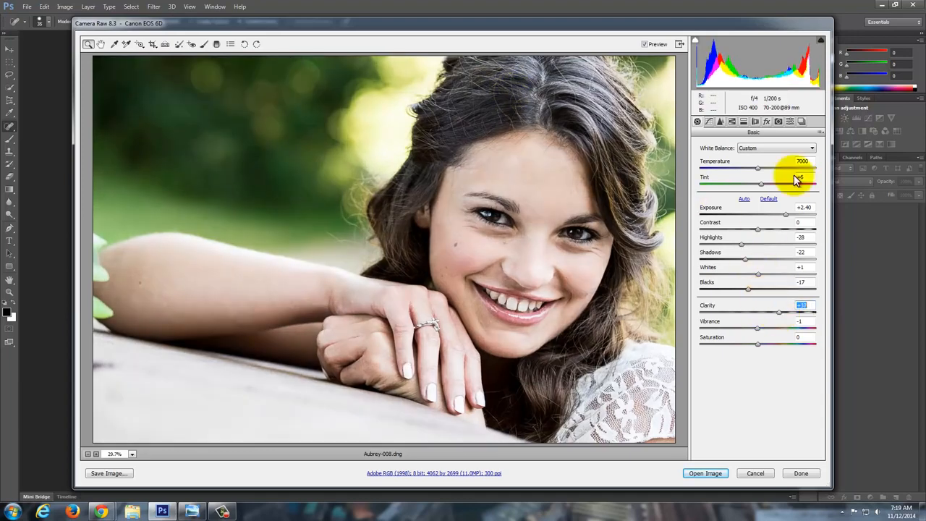
# Step: Enlarge the Camera Raw window, and set the portrait's Clarity to -18 and Vibrance to +21
pyautogui.moveTo(832, 31); pyautogui.dragTo(925, 29)
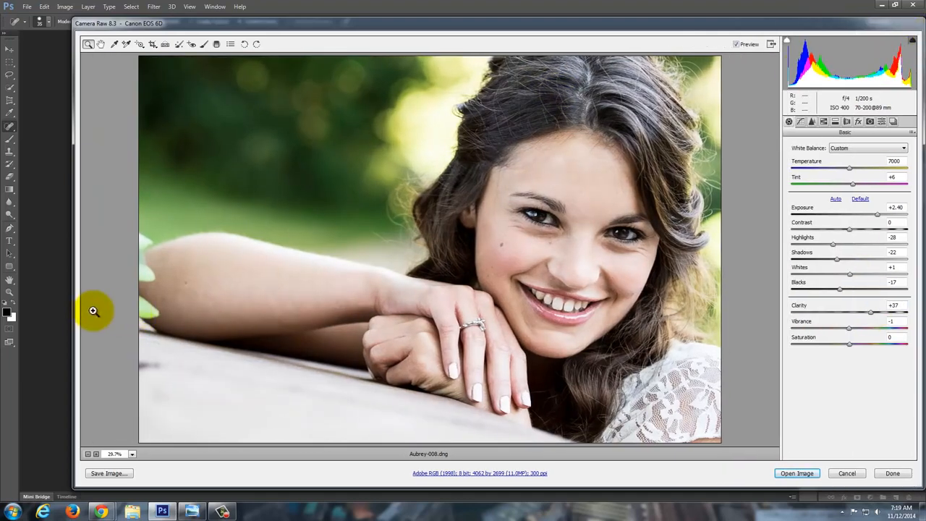
pyautogui.moveTo(72, 306); pyautogui.dragTo(36, 306)
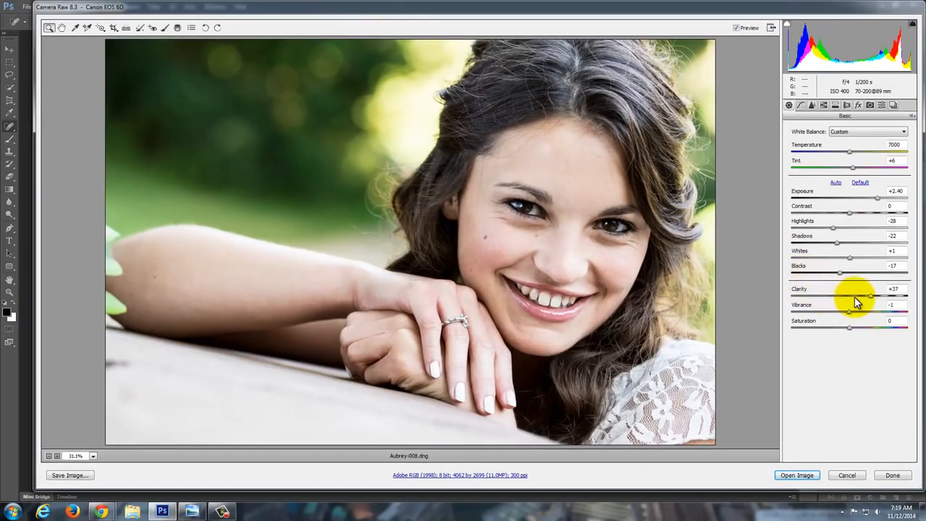
pyautogui.moveTo(861, 295); pyautogui.dragTo(843, 295)
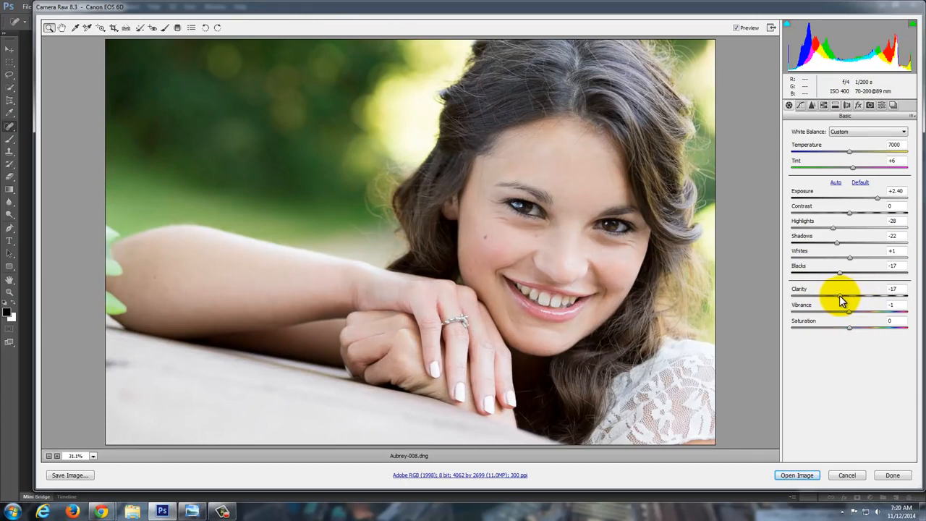
pyautogui.moveTo(840, 295); pyautogui.dragTo(913, 308)
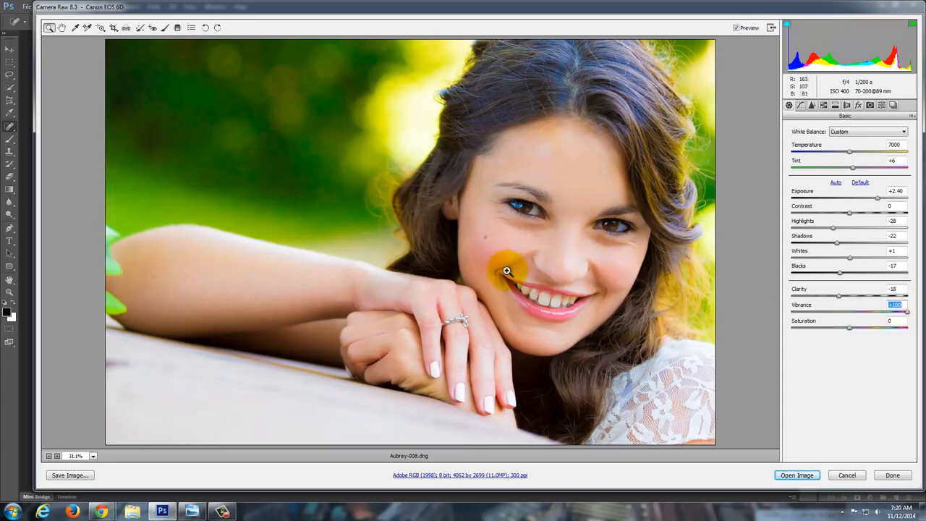
pyautogui.moveTo(902, 316); pyautogui.dragTo(855, 317)
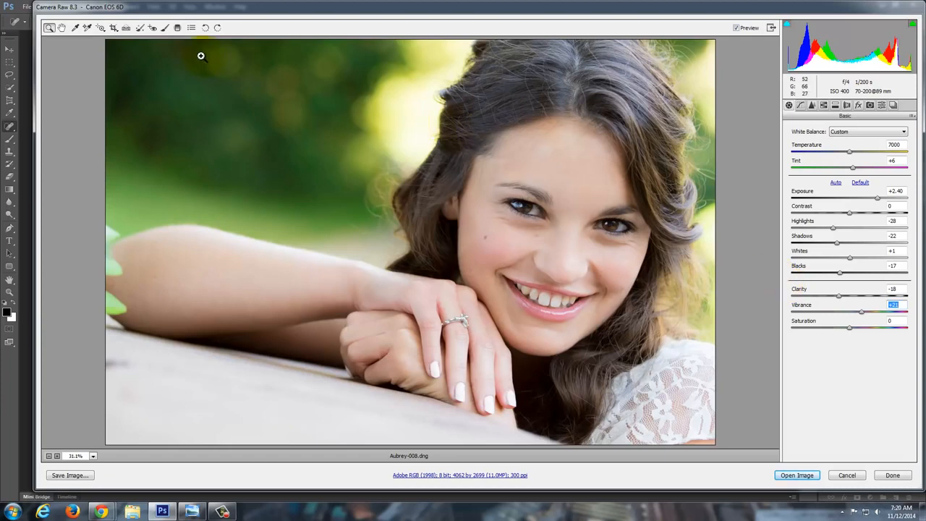
# Step: Brush a local adjustment of Exposure +0.45, Clarity +23 and Saturation +24 at size 4 over the irises of both eyes
pyautogui.hotkey('ctrl', '+')
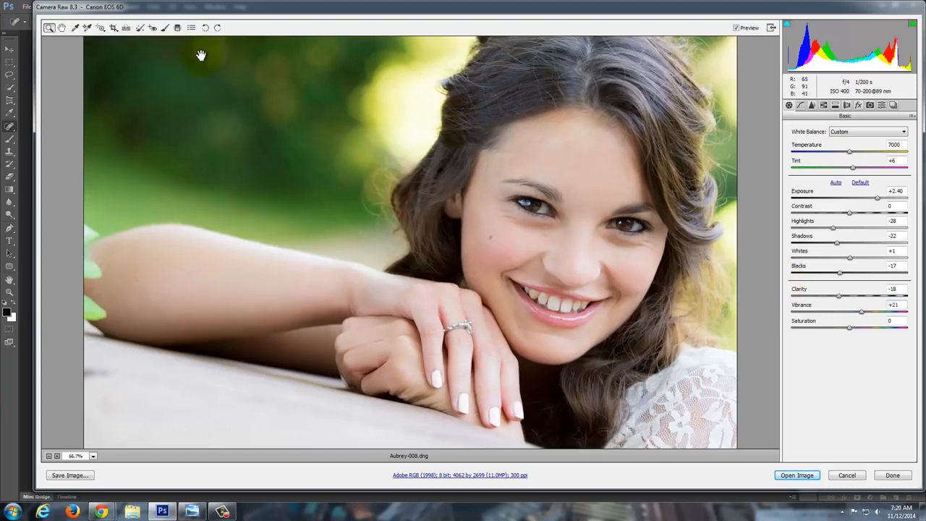
pyautogui.hotkey('ctrl', '+')
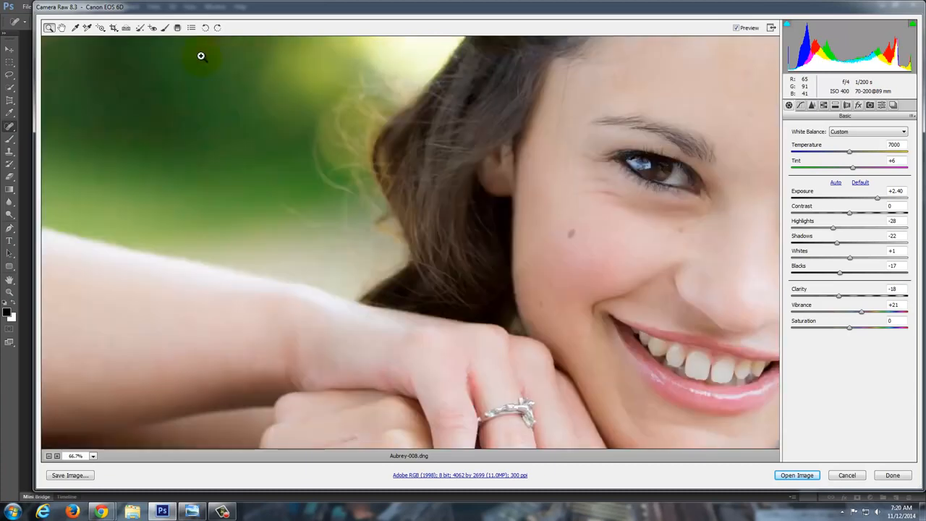
pyautogui.click(93, 456)
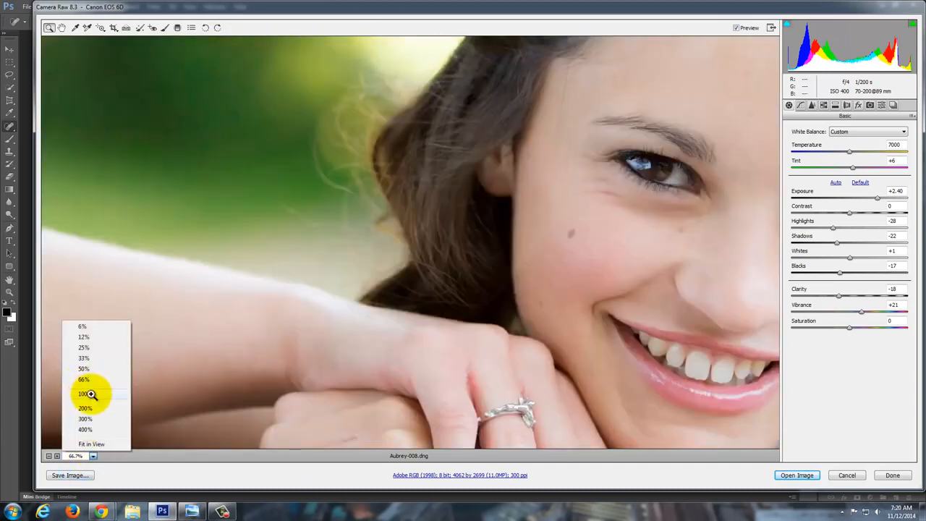
pyautogui.click(85, 393)
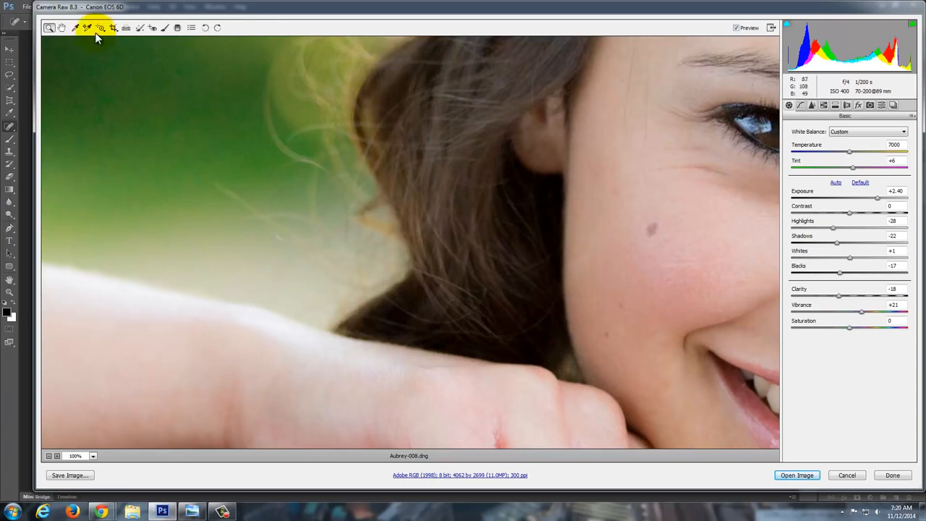
pyautogui.click(61, 28)
pyautogui.moveTo(690, 251); pyautogui.dragTo(102, 260)
pyautogui.moveTo(311, 249); pyautogui.dragTo(413, 233)
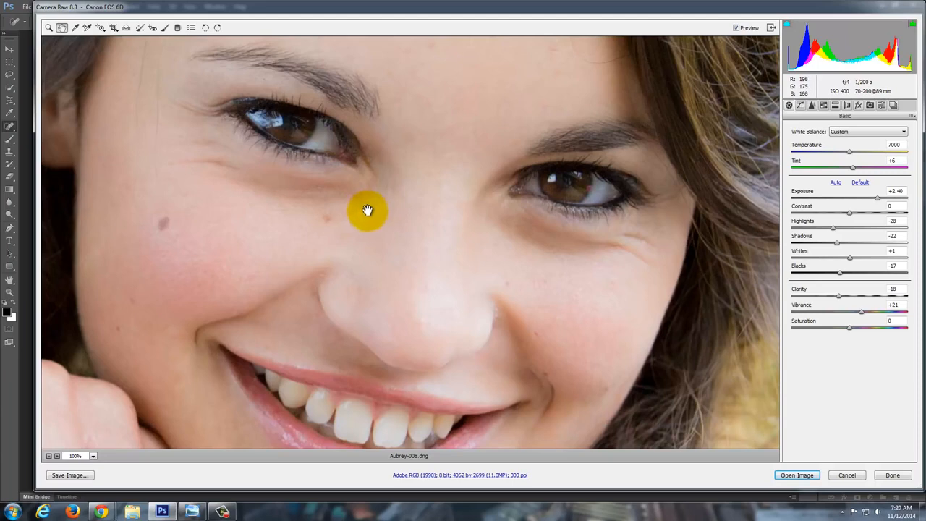
pyautogui.click(164, 29)
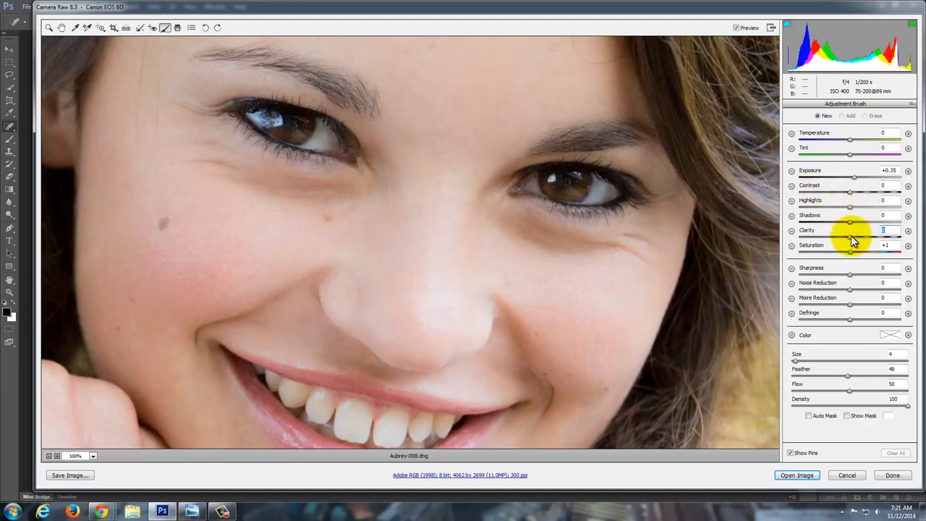
pyautogui.moveTo(853, 237); pyautogui.dragTo(863, 257)
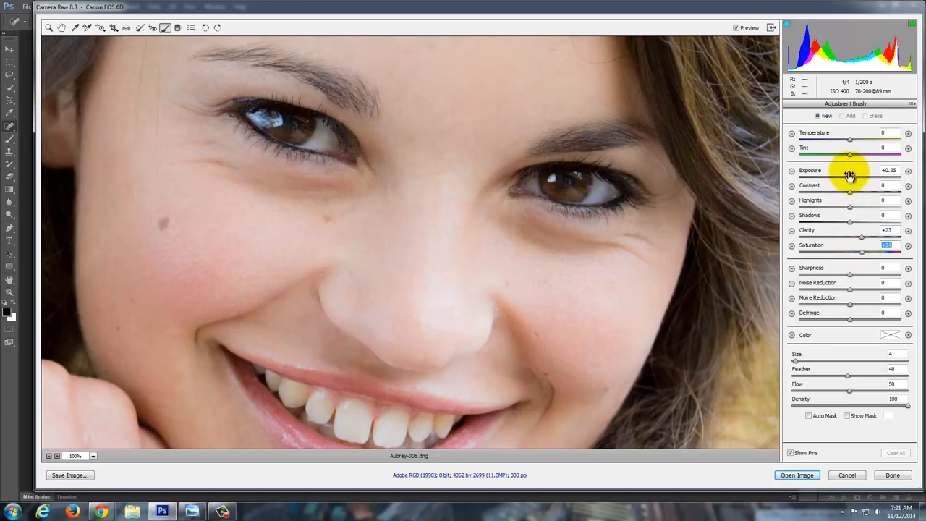
pyautogui.moveTo(641, 173)
pyautogui.mouseDown()
pyautogui.moveTo(551, 181)
pyautogui.moveTo(572, 182)
pyautogui.moveTo(558, 185)
pyautogui.mouseUp()
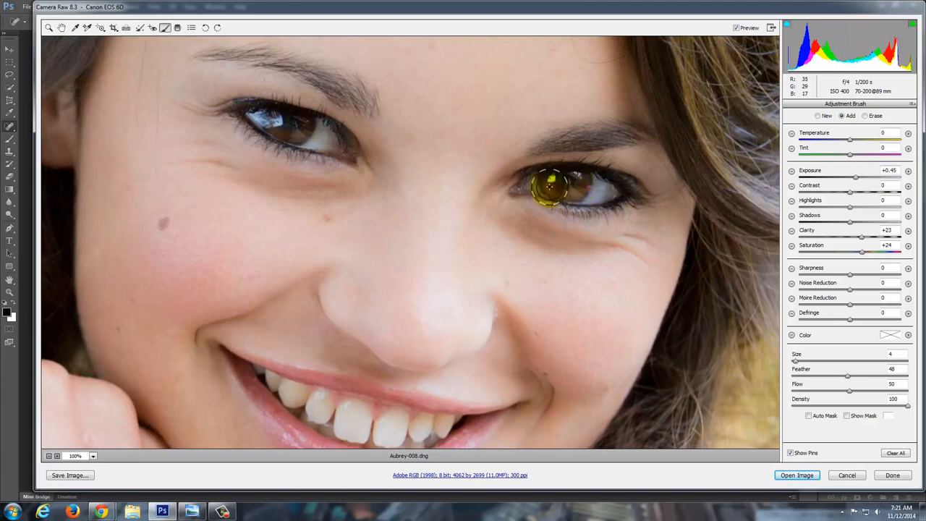
pyautogui.moveTo(321, 91)
pyautogui.mouseDown()
pyautogui.moveTo(281, 98)
pyautogui.moveTo(294, 118)
pyautogui.moveTo(273, 123)
pyautogui.moveTo(299, 136)
pyautogui.moveTo(291, 117)
pyautogui.moveTo(274, 120)
pyautogui.moveTo(295, 133)
pyautogui.moveTo(278, 126)
pyautogui.moveTo(303, 126)
pyautogui.mouseUp()
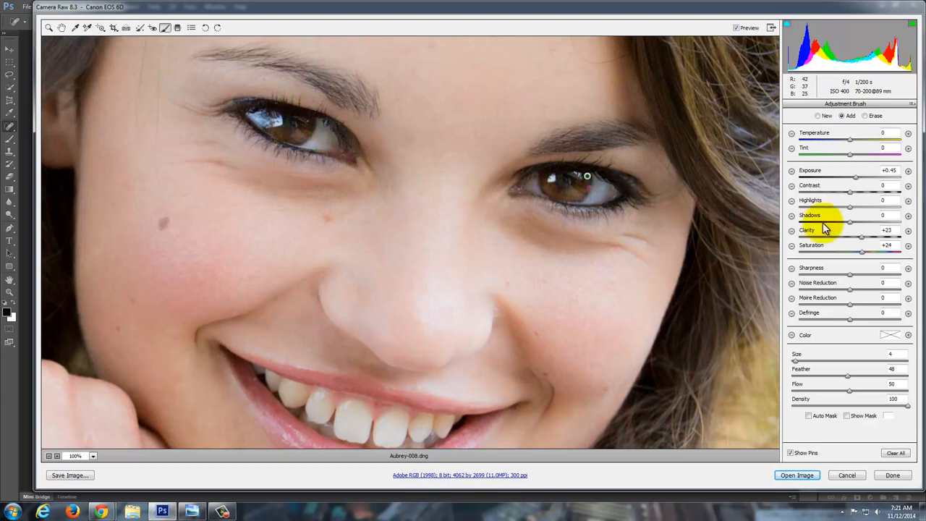
# Step: Strengthen the eye adjustment to Exposure +1.00 and Saturation +53, and return to a view of the whole portrait
pyautogui.moveTo(855, 178)
pyautogui.mouseDown()
pyautogui.moveTo(889, 182)
pyautogui.moveTo(866, 182)
pyautogui.mouseUp()
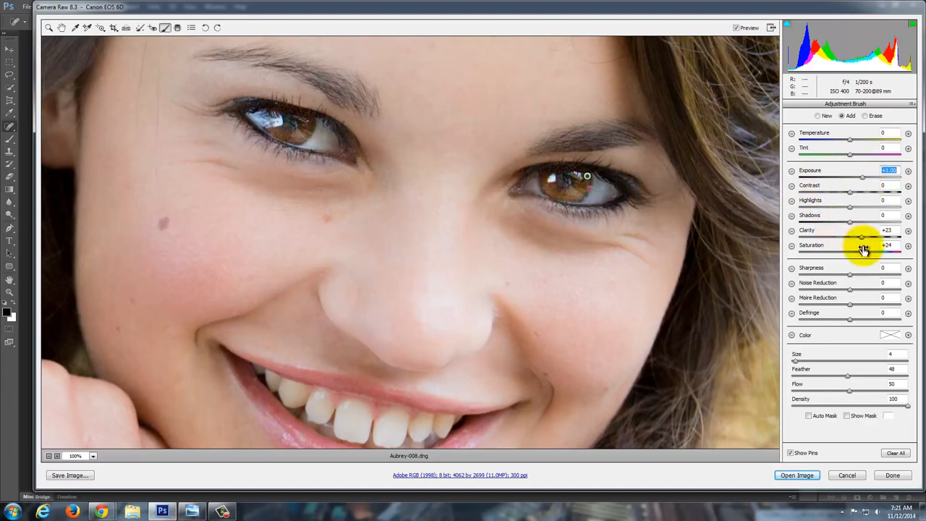
pyautogui.moveTo(895, 252); pyautogui.dragTo(887, 252)
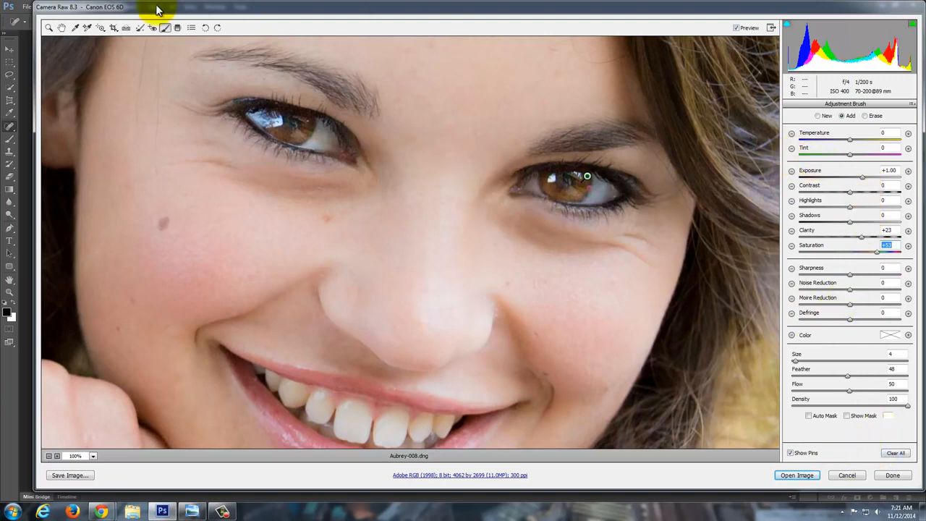
pyautogui.click(62, 27)
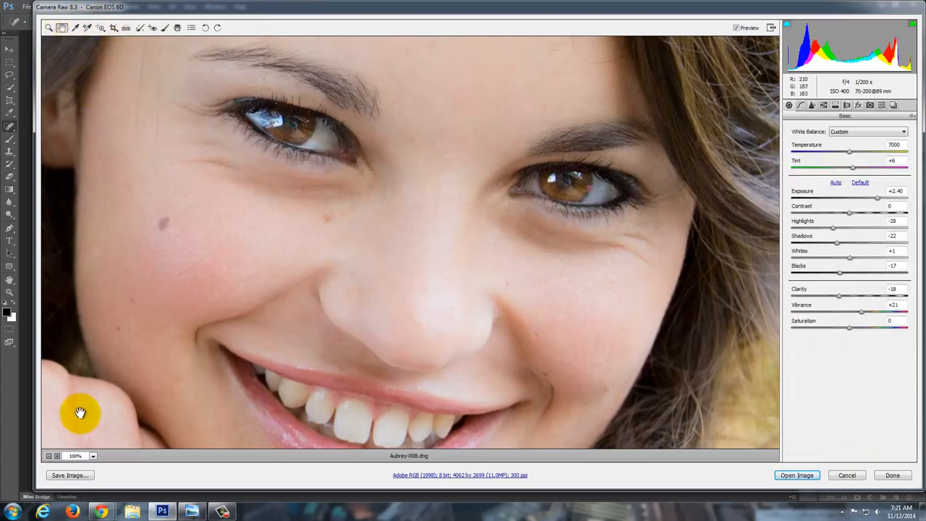
pyautogui.click(48, 456)
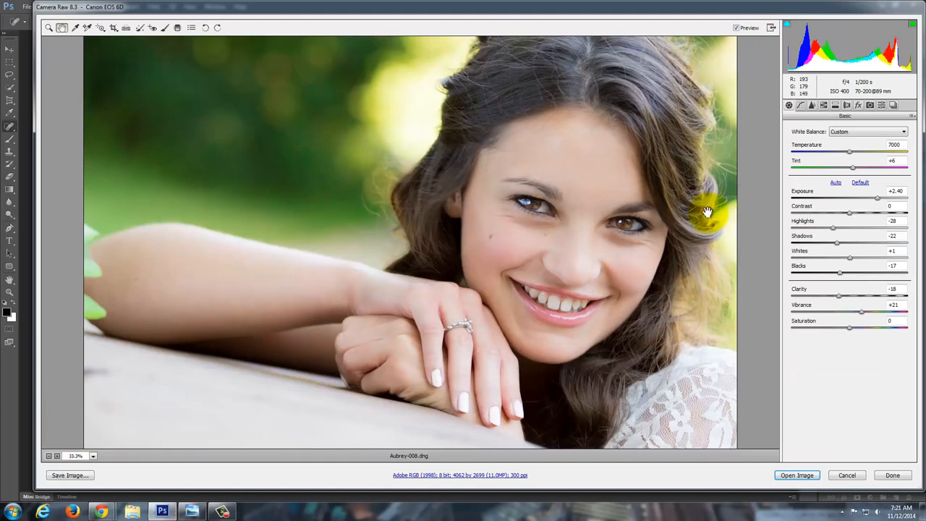
# Step: Reselect the existing eye adjustment and reduce its Exposure to +0.75
pyautogui.click(165, 28)
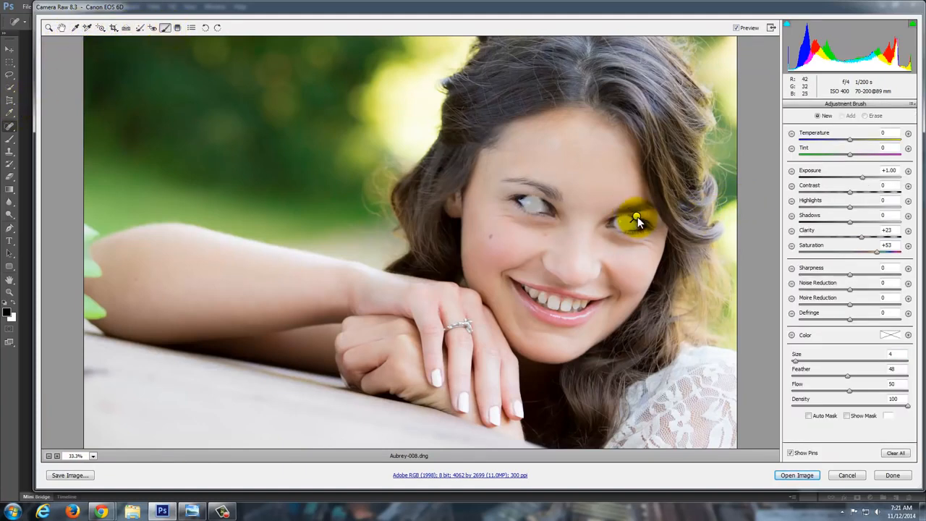
pyautogui.click(636, 217)
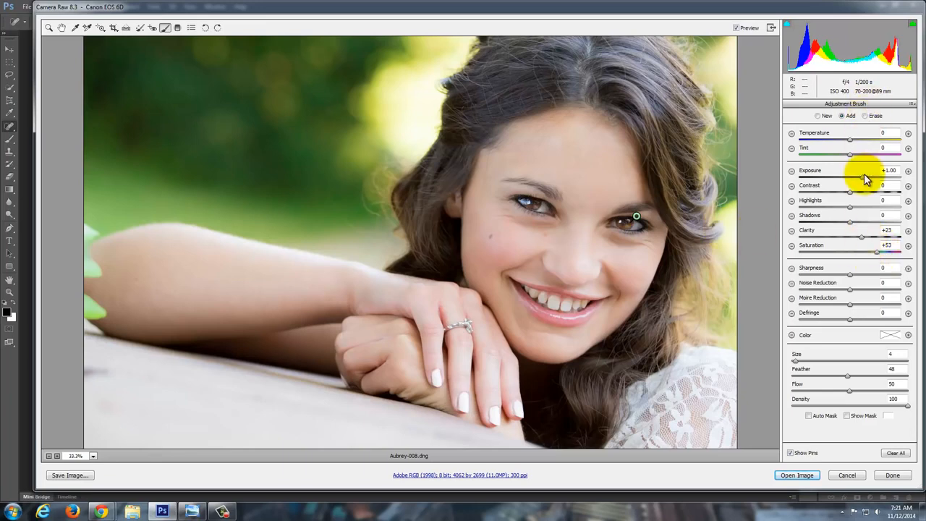
pyautogui.moveTo(635, 216)
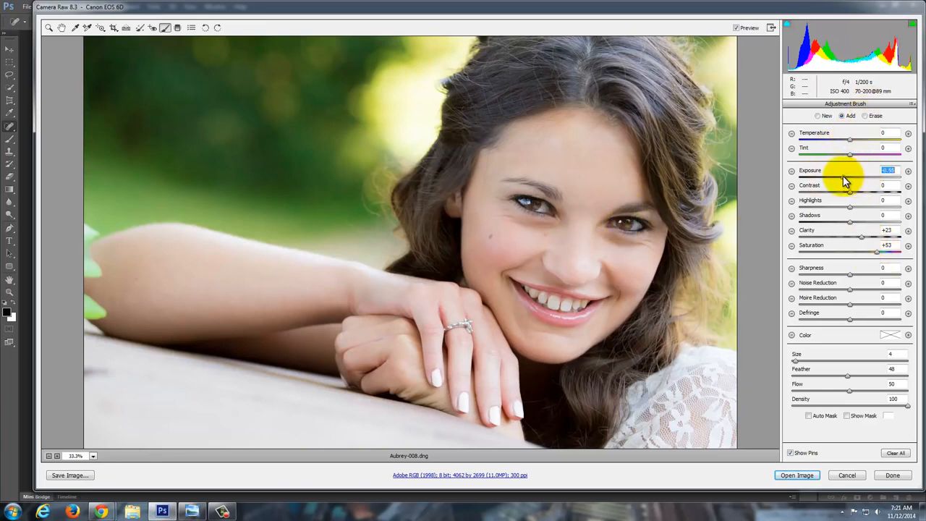
pyautogui.moveTo(843, 176); pyautogui.dragTo(859, 175)
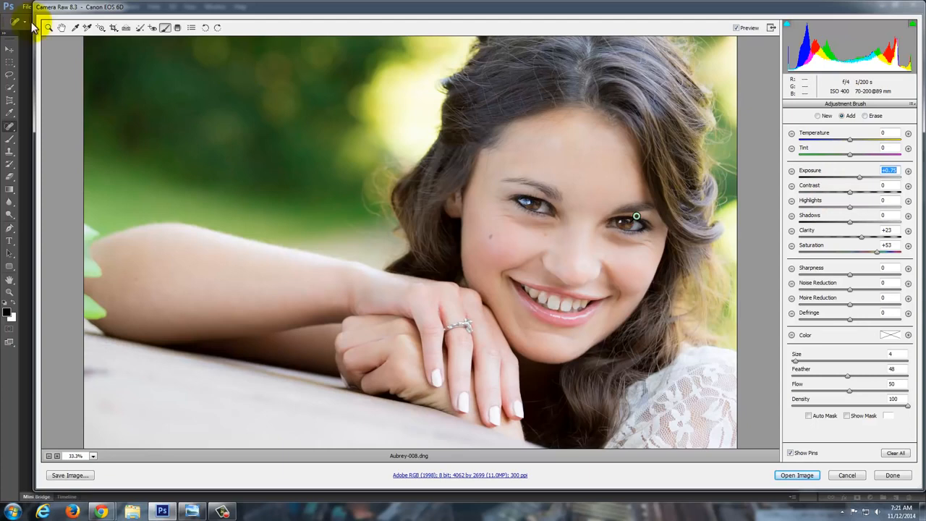
pyautogui.click(61, 28)
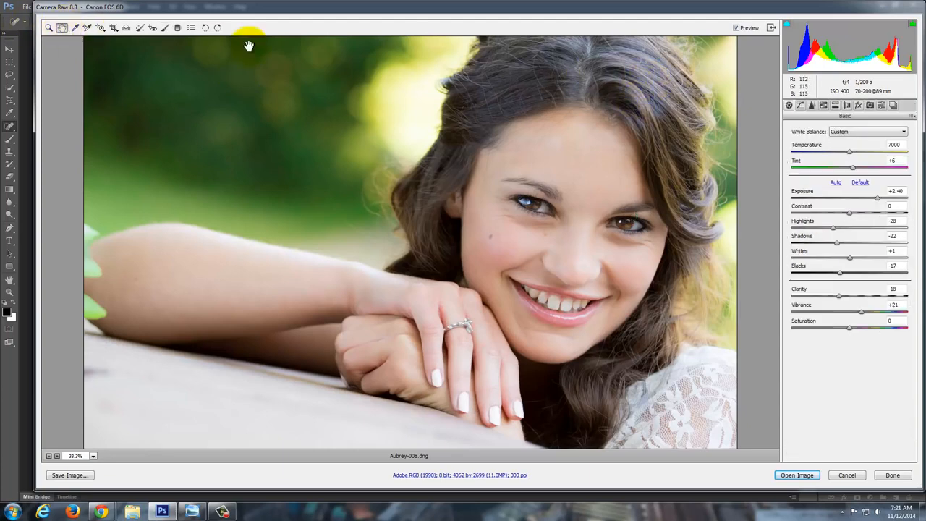
# Step: Brush a new adjustment of Exposure 0.00, Clarity +43 and Saturation +1 at size 12 over the hair
pyautogui.click(48, 456)
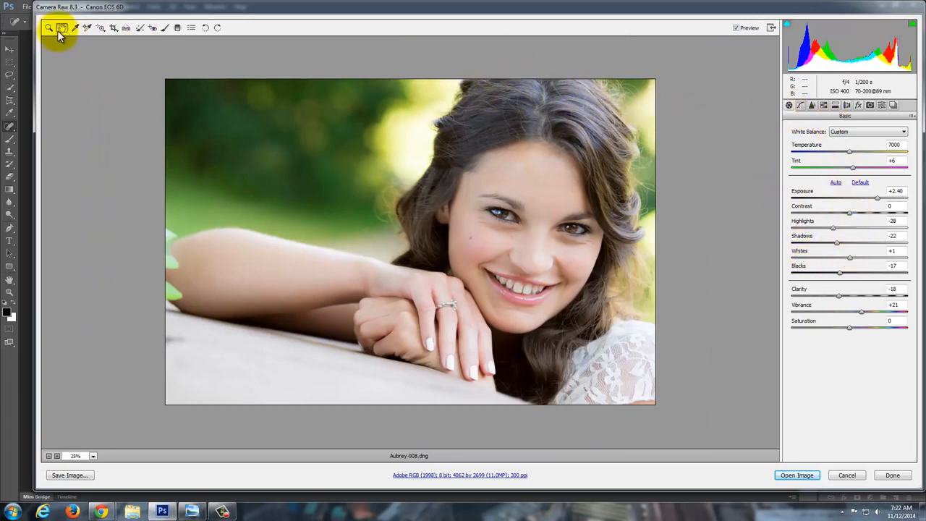
pyautogui.click(163, 27)
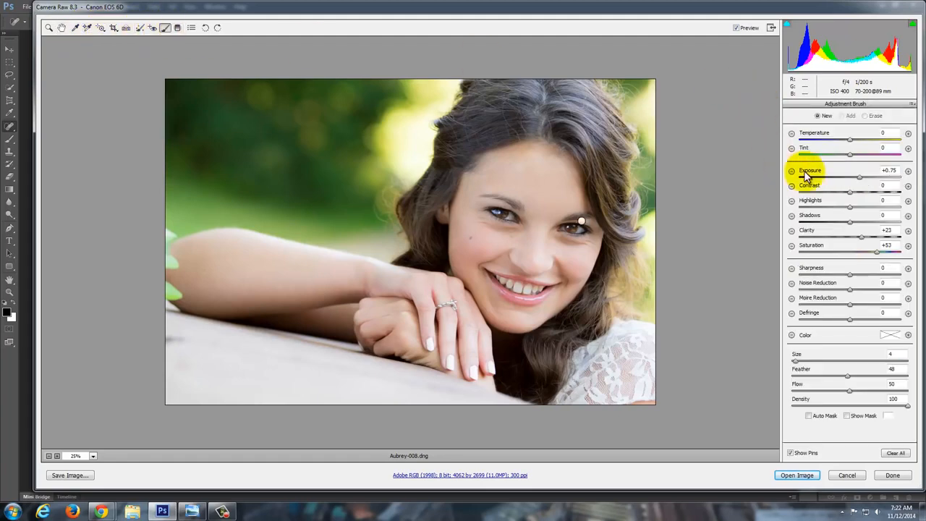
pyautogui.moveTo(856, 176); pyautogui.dragTo(848, 177)
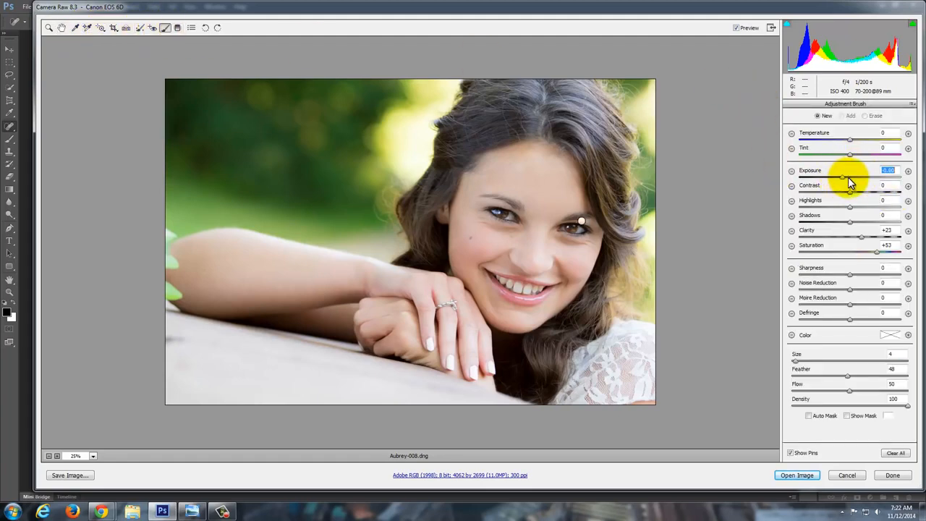
pyautogui.moveTo(770, 177); pyautogui.dragTo(904, 180)
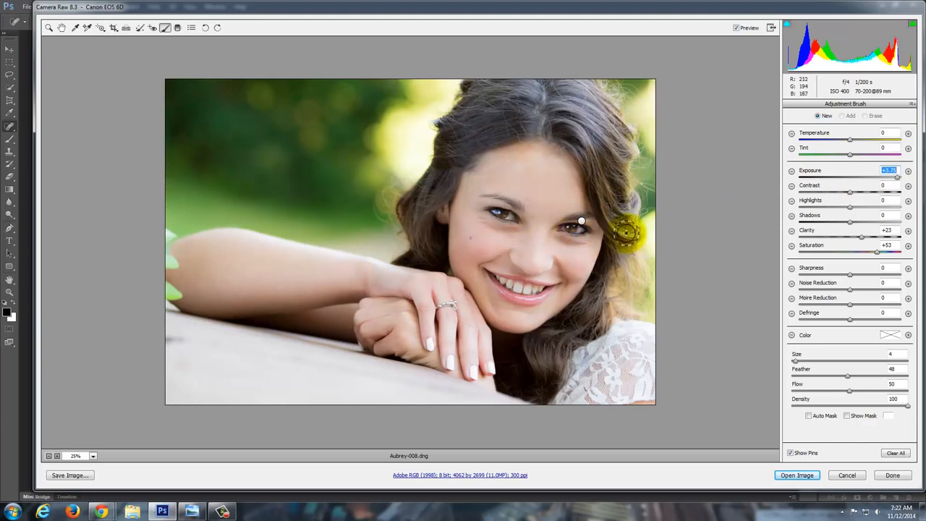
pyautogui.doubleClick(850, 178)
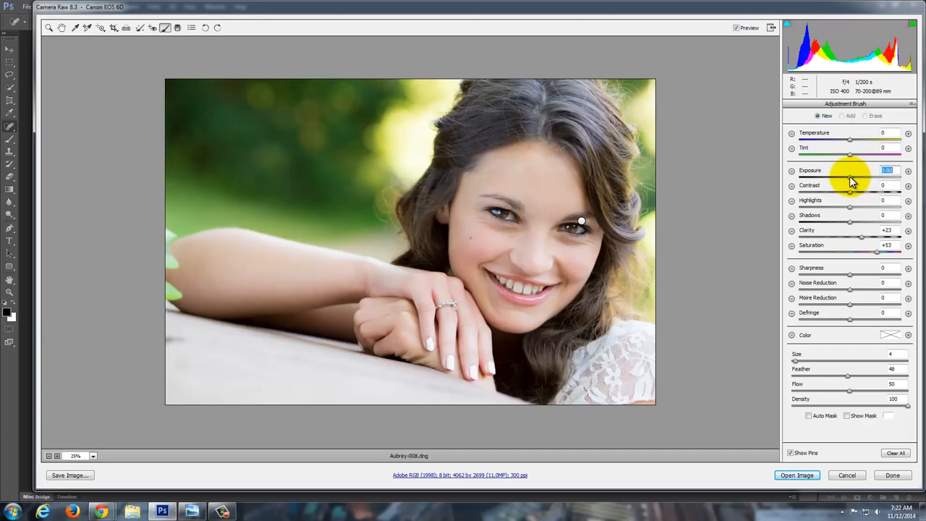
pyautogui.moveTo(858, 237); pyautogui.dragTo(875, 255)
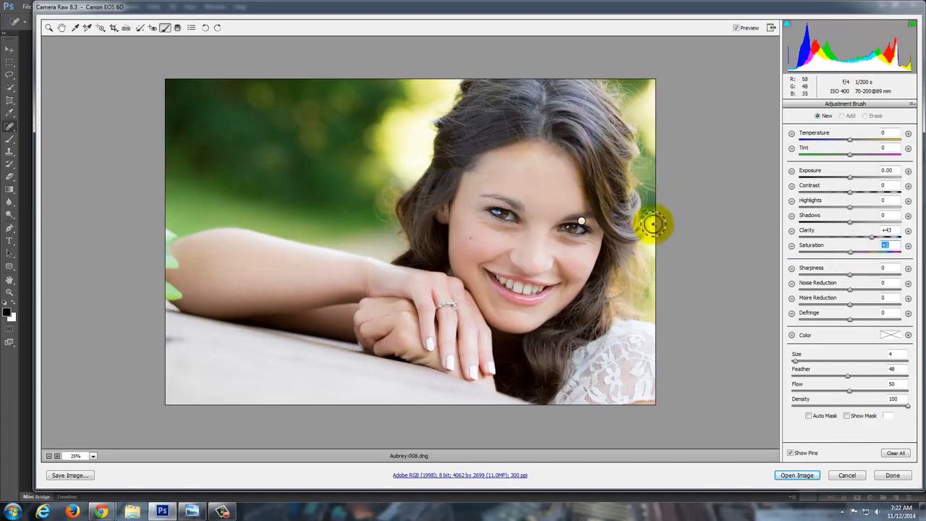
pyautogui.moveTo(822, 362); pyautogui.dragTo(804, 361)
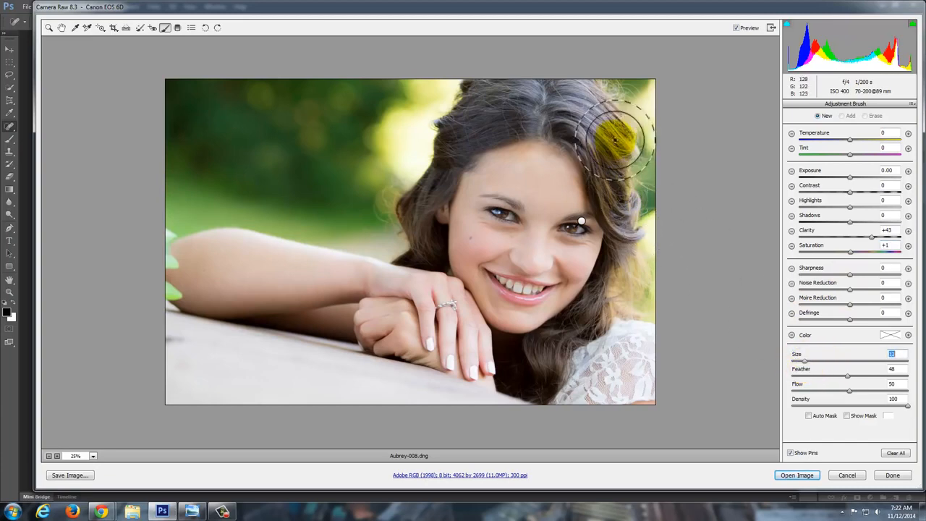
pyautogui.moveTo(633, 151)
pyautogui.mouseDown()
pyautogui.moveTo(639, 221)
pyautogui.moveTo(628, 172)
pyautogui.moveTo(599, 126)
pyautogui.moveTo(562, 110)
pyautogui.moveTo(470, 111)
pyautogui.moveTo(492, 102)
pyautogui.moveTo(589, 105)
pyautogui.moveTo(611, 130)
pyautogui.moveTo(625, 176)
pyautogui.moveTo(628, 293)
pyautogui.moveTo(466, 95)
pyautogui.moveTo(494, 112)
pyautogui.moveTo(450, 138)
pyautogui.moveTo(412, 216)
pyautogui.moveTo(374, 211)
pyautogui.mouseUp()
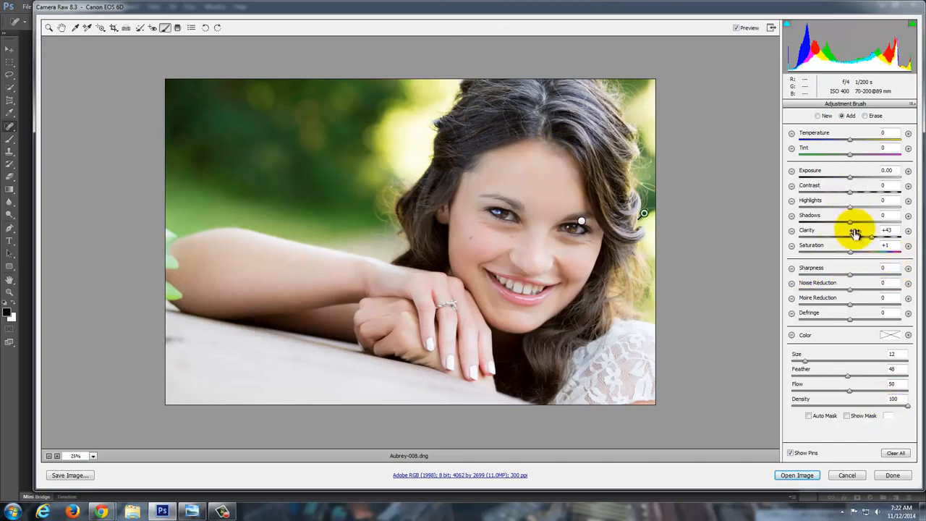
# Step: Set the hair adjustment's Clarity to +20 and extend the brushed area over the lace shoulder
pyautogui.moveTo(867, 237); pyautogui.dragTo(777, 241)
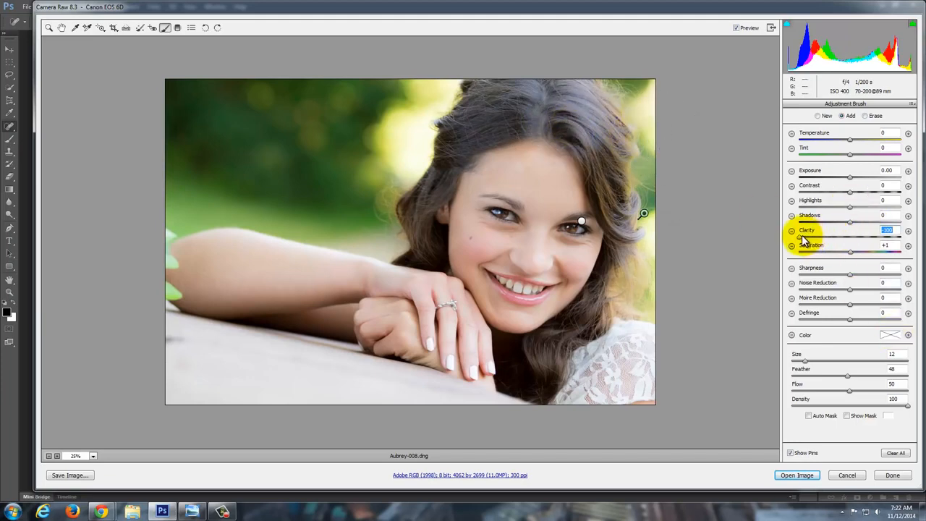
pyautogui.moveTo(806, 241); pyautogui.dragTo(851, 244)
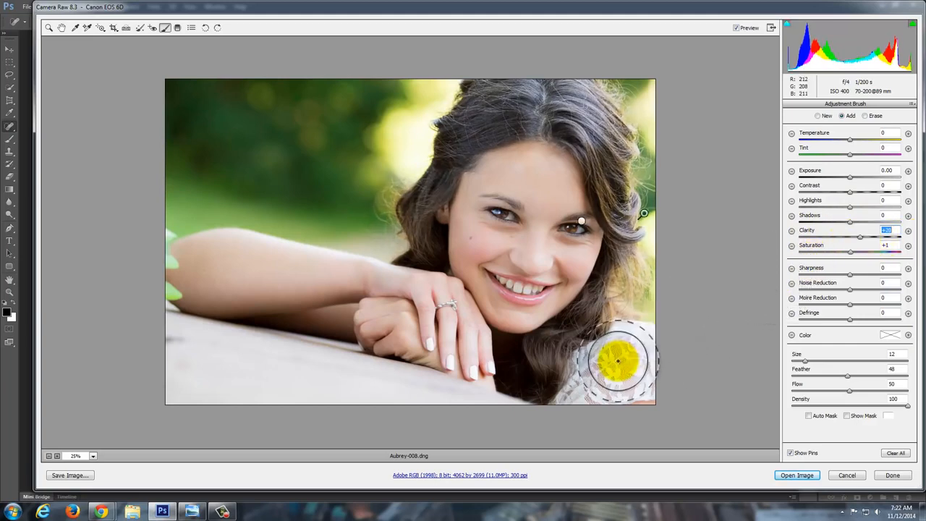
pyautogui.moveTo(616, 360)
pyautogui.mouseDown()
pyautogui.moveTo(582, 385)
pyautogui.moveTo(642, 346)
pyautogui.moveTo(602, 380)
pyautogui.moveTo(645, 356)
pyautogui.moveTo(253, 355)
pyautogui.moveTo(176, 272)
pyautogui.mouseUp()
pyautogui.moveTo(345, 125)
pyautogui.mouseDown()
pyautogui.moveTo(287, 101)
pyautogui.moveTo(430, 321)
pyautogui.moveTo(542, 383)
pyautogui.mouseUp()
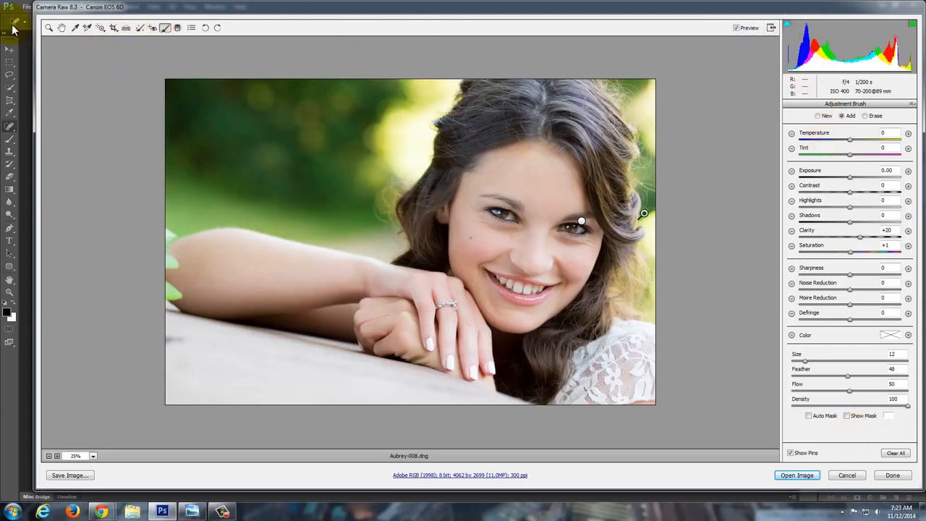
pyautogui.click(61, 27)
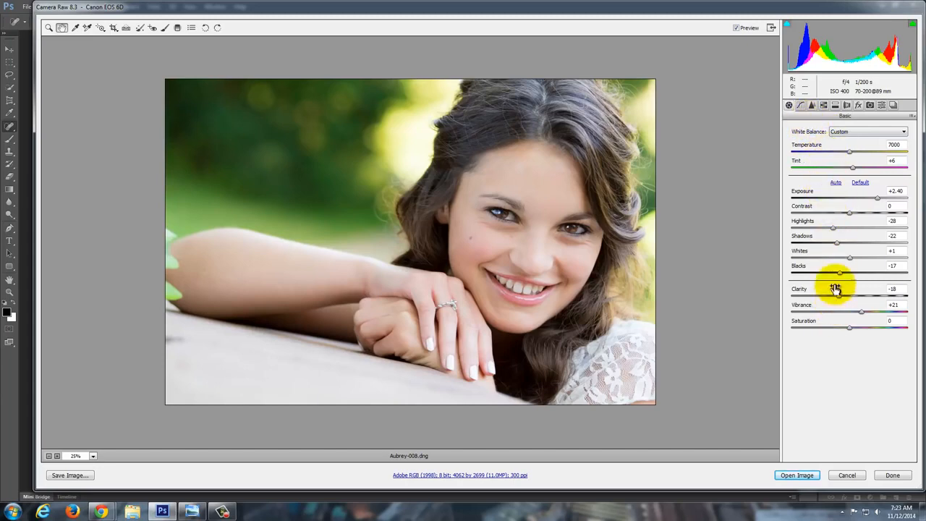
# Step: Sharpen the portrait with a sharpening Amount of about 35, judging it at 100% on the eyes
pyautogui.click(800, 105)
pyautogui.click(811, 106)
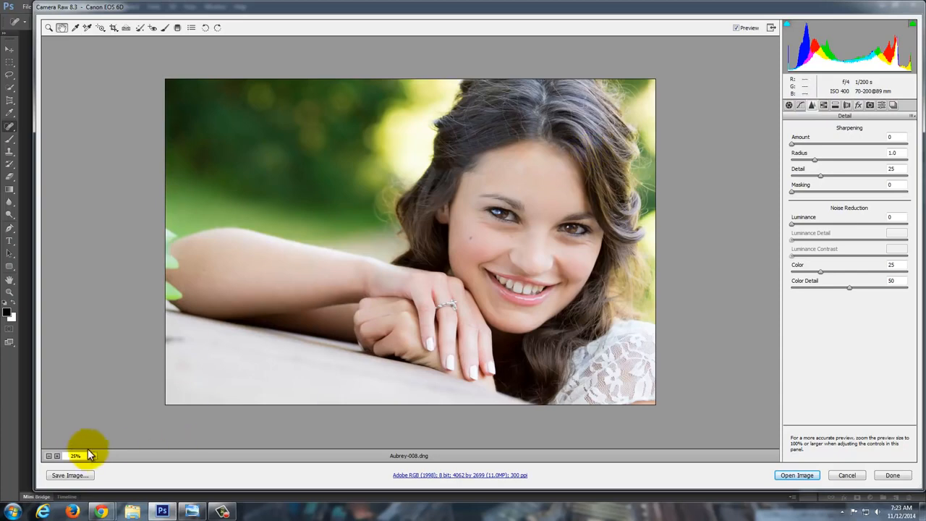
pyautogui.click(57, 458)
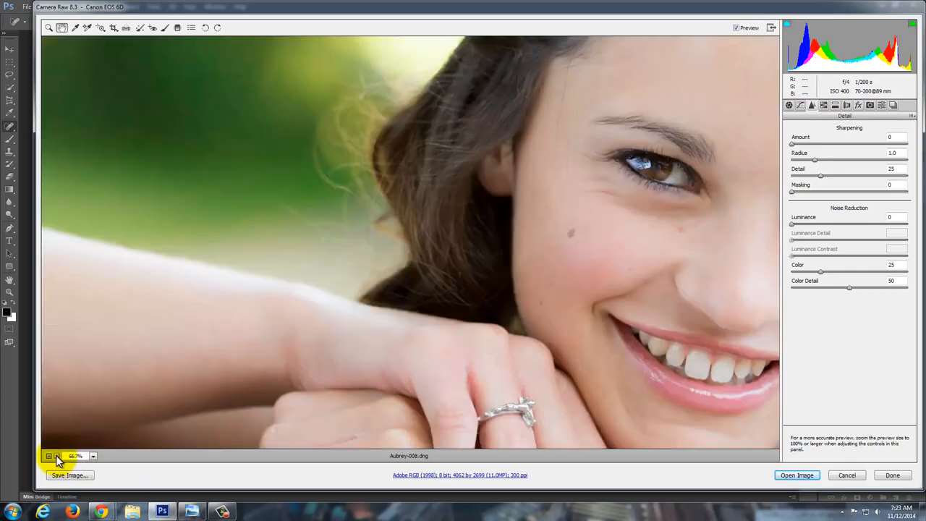
pyautogui.click(57, 458)
pyautogui.moveTo(459, 240); pyautogui.dragTo(227, 247)
pyautogui.moveTo(642, 236); pyautogui.dragTo(463, 241)
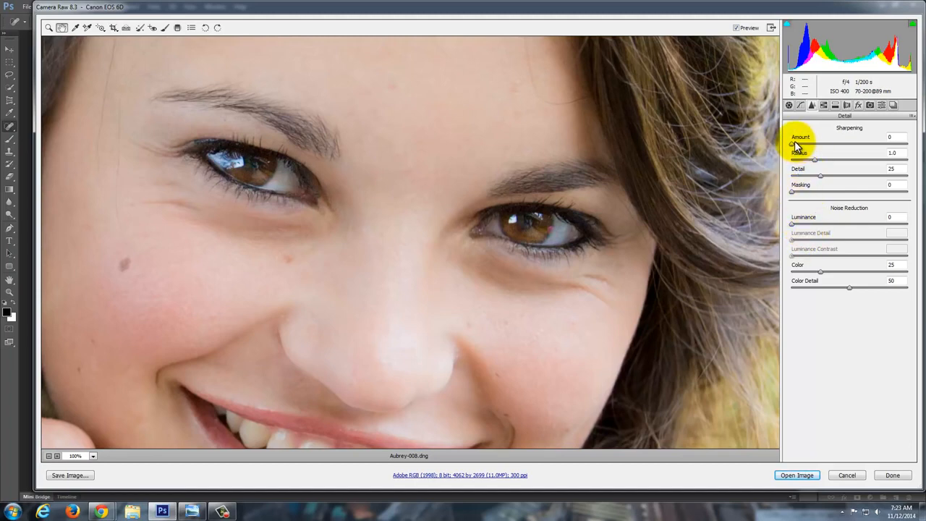
pyautogui.moveTo(795, 145); pyautogui.dragTo(868, 148)
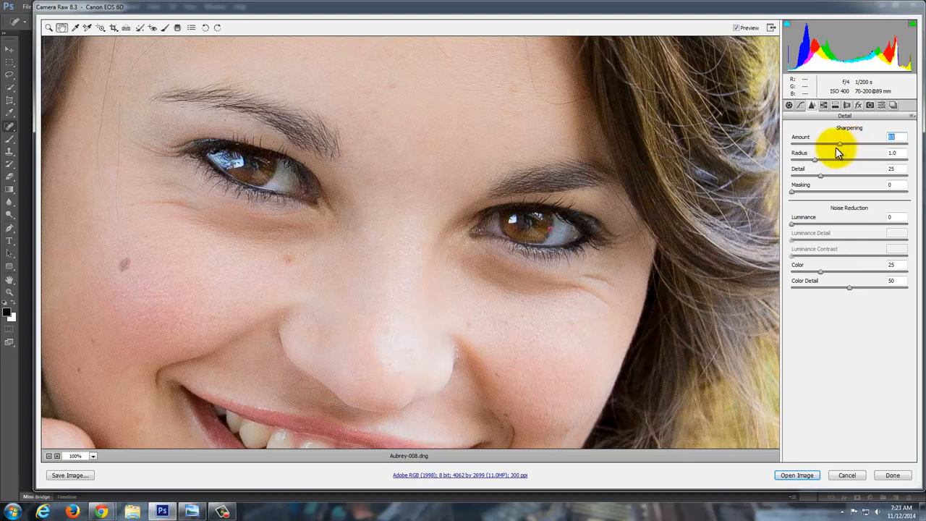
pyautogui.moveTo(831, 152); pyautogui.dragTo(816, 154)
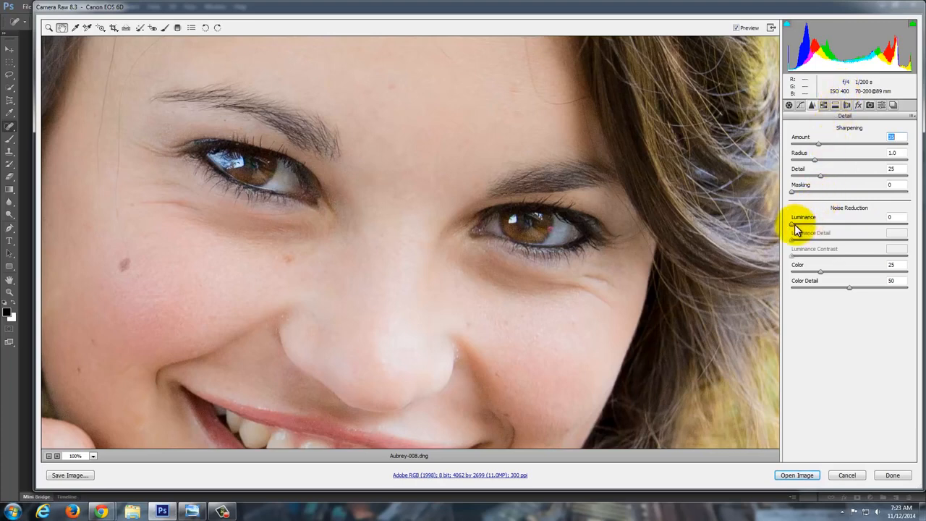
# Step: Smooth the skin with luminance noise reduction, trying the maximum strength and settling on a Luminance of 35
pyautogui.moveTo(796, 229); pyautogui.dragTo(919, 230)
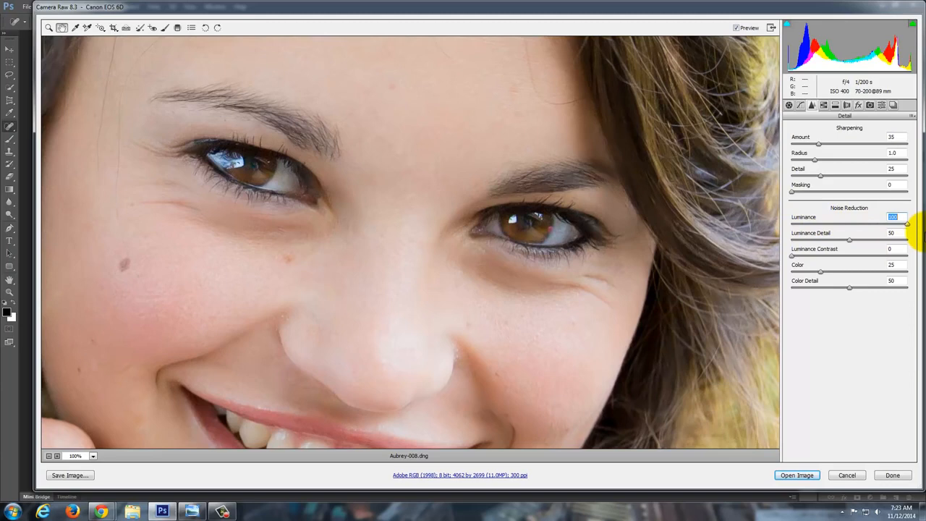
pyautogui.doubleClick(908, 225)
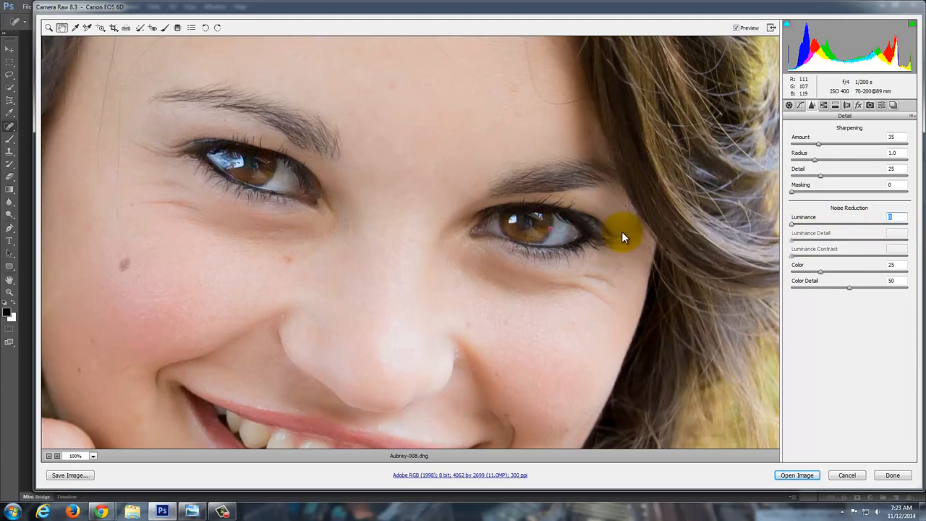
pyautogui.moveTo(792, 224); pyautogui.dragTo(821, 229)
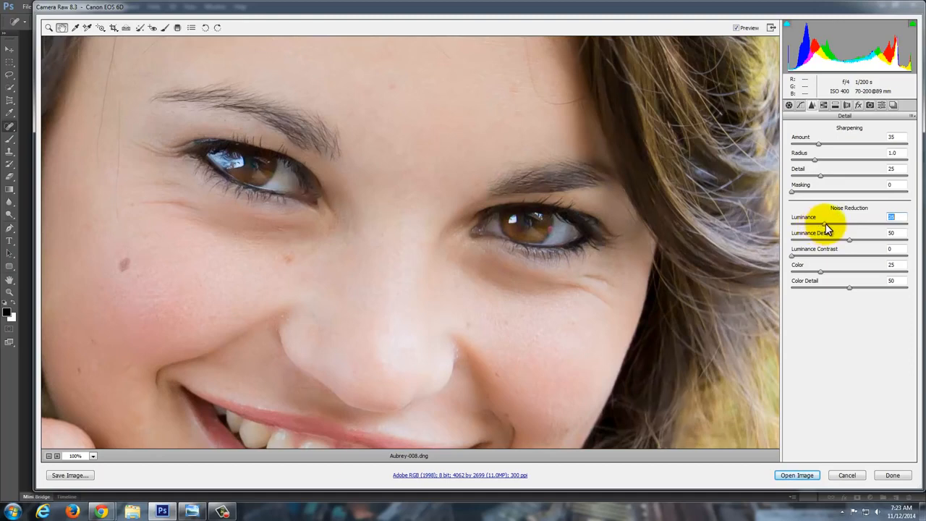
pyautogui.moveTo(822, 224); pyautogui.dragTo(827, 224)
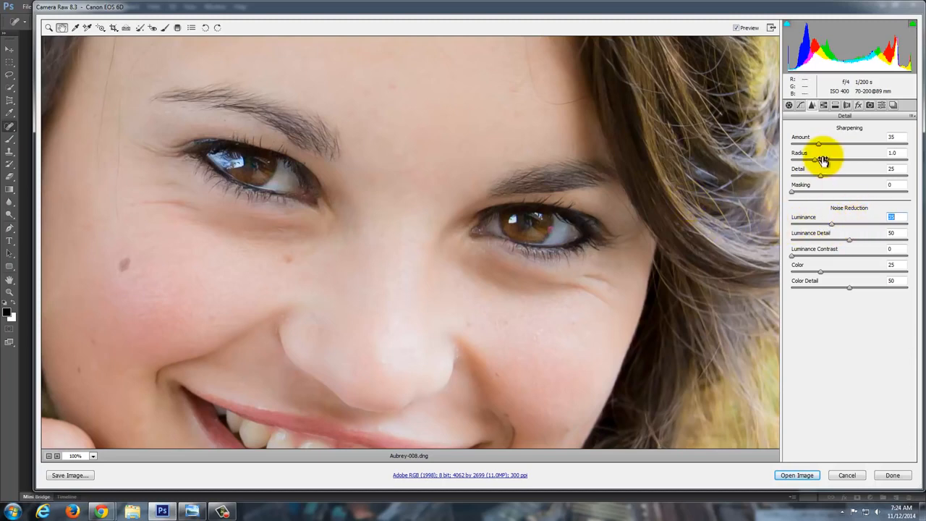
# Step: View the whole portrait at 25% and try a Greens hue of +2 with a Greens saturation of -1
pyautogui.click(825, 105)
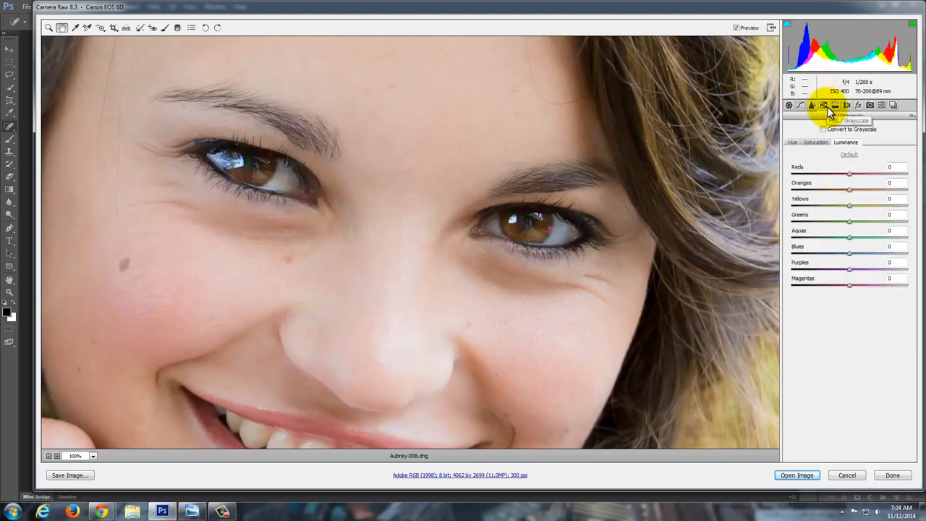
pyautogui.click(812, 106)
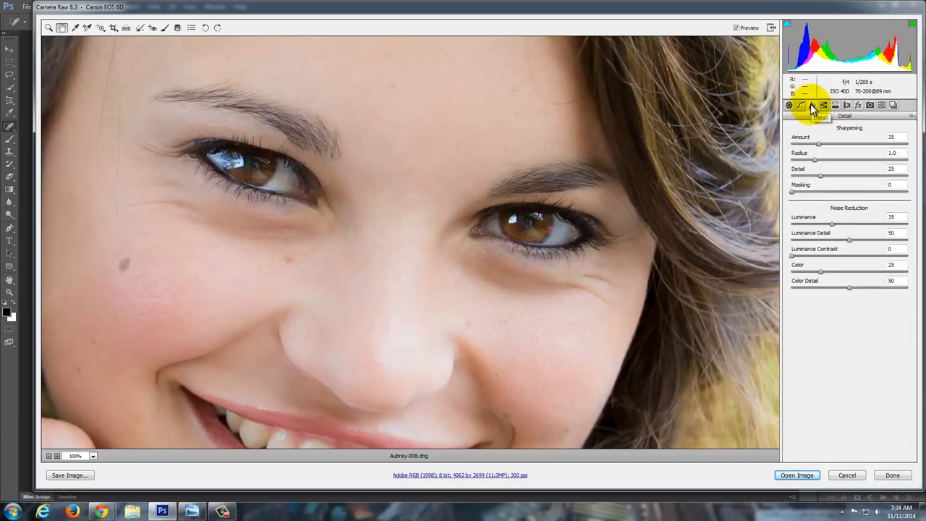
pyautogui.click(824, 106)
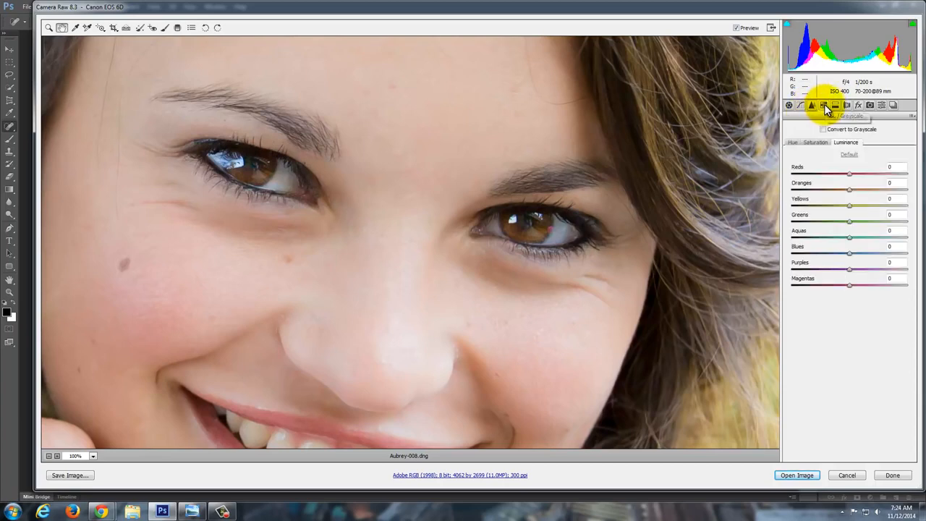
pyautogui.click(794, 142)
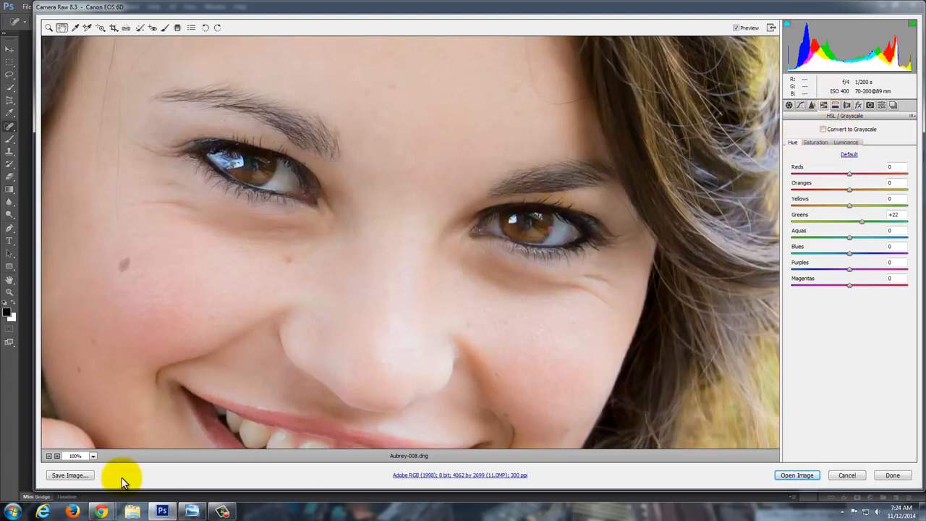
pyautogui.click(47, 456)
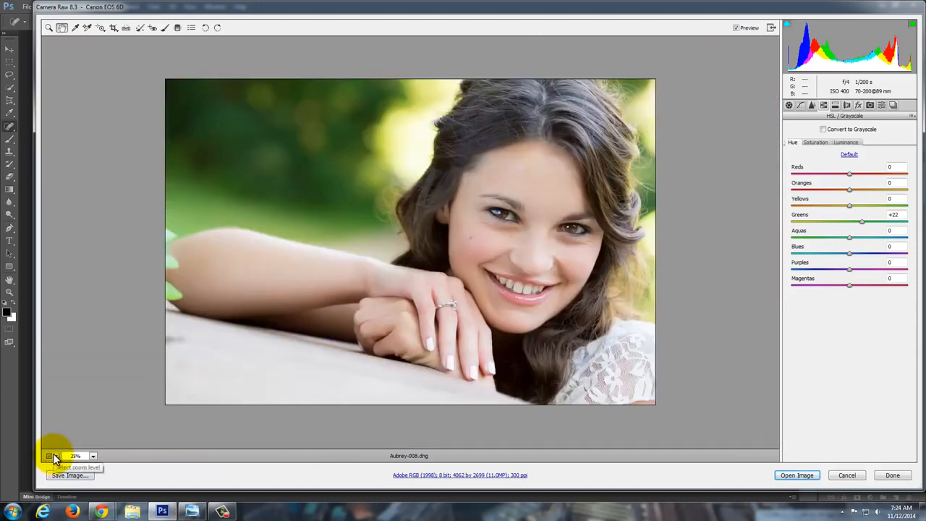
pyautogui.click(847, 221)
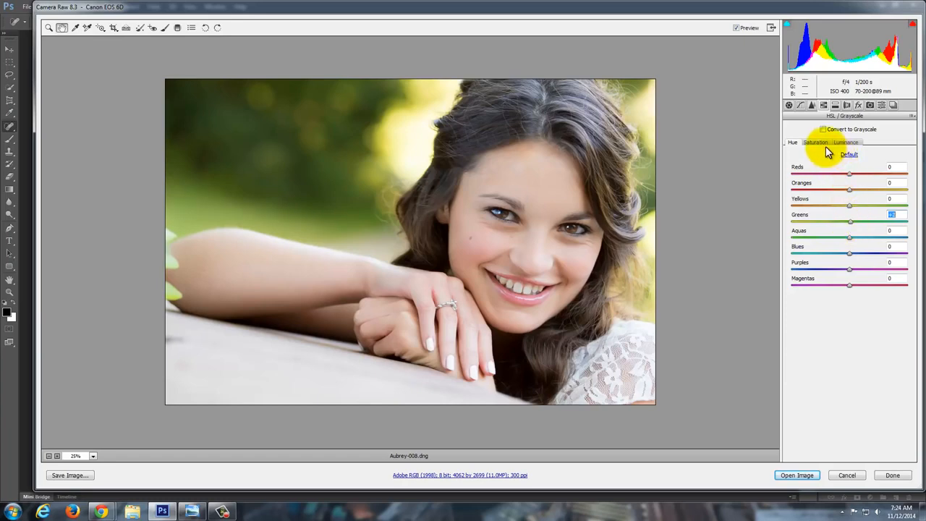
pyautogui.click(824, 144)
pyautogui.doubleClick(858, 222)
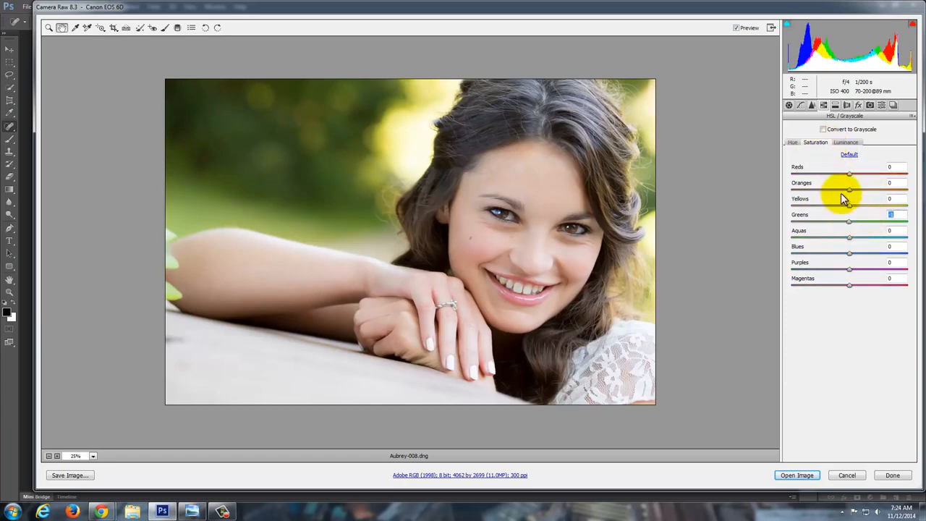
# Step: Try shifting the Oranges hue to see its effect on the skin, and return it to 0
pyautogui.click(792, 142)
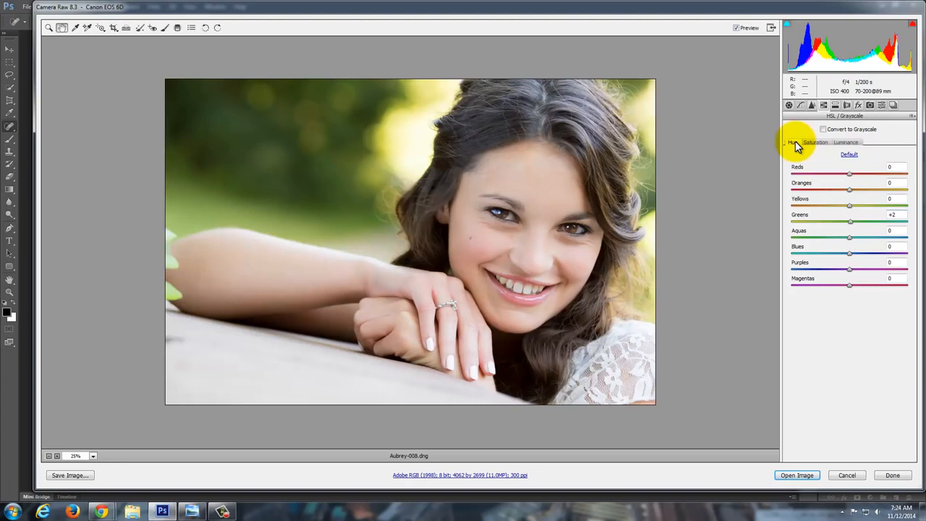
pyautogui.click(851, 221)
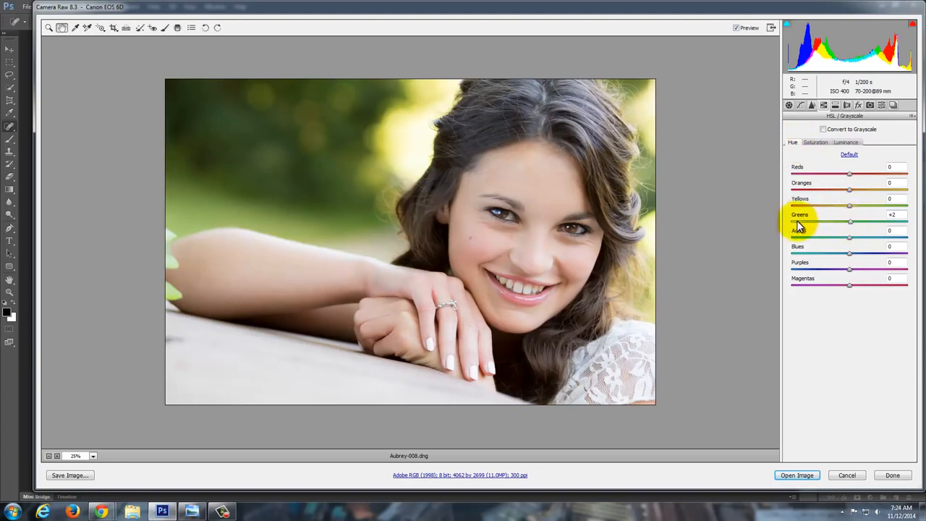
pyautogui.doubleClick(849, 189)
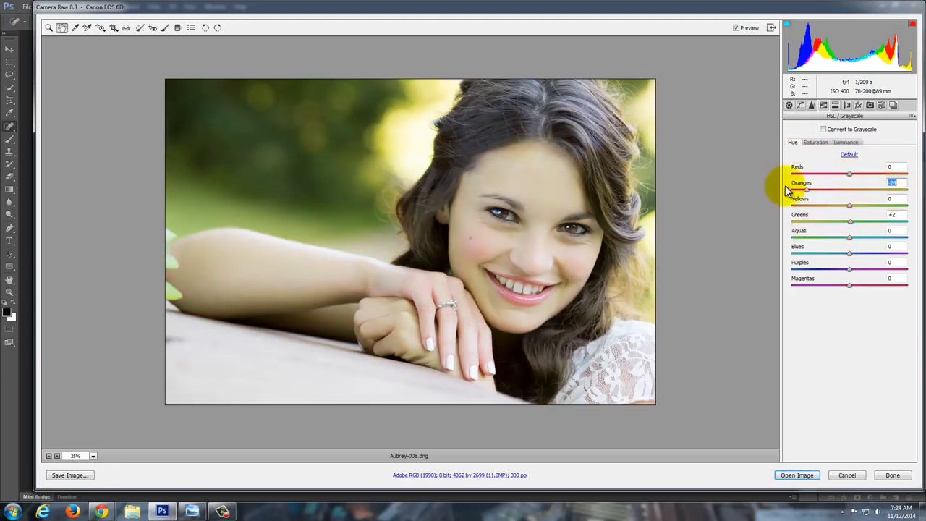
pyautogui.moveTo(742, 186); pyautogui.dragTo(850, 195)
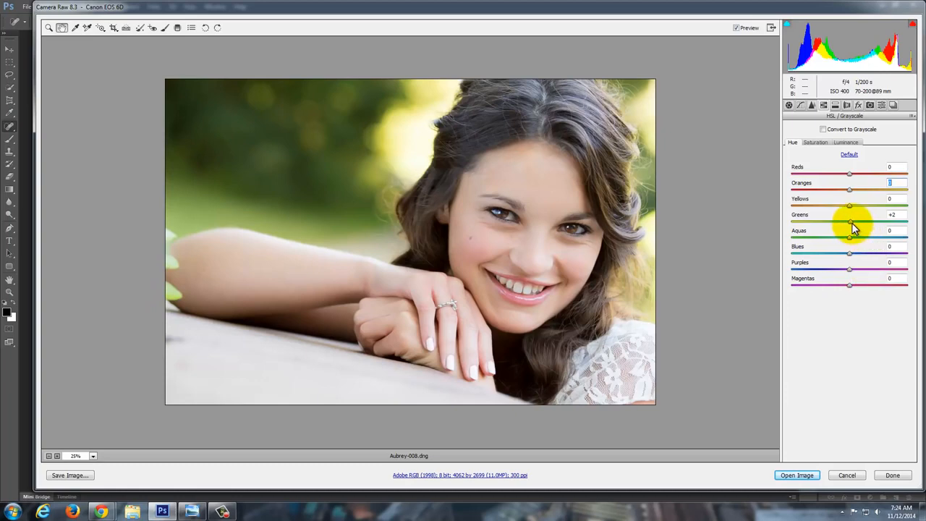
# Step: Tune the background greens with a Greens hue of +15, a higher Greens saturation and a Greens luminance of +8
pyautogui.moveTo(855, 223)
pyautogui.mouseDown()
pyautogui.moveTo(897, 222)
pyautogui.moveTo(689, 221)
pyautogui.moveTo(910, 217)
pyautogui.moveTo(796, 228)
pyautogui.moveTo(861, 222)
pyautogui.mouseUp()
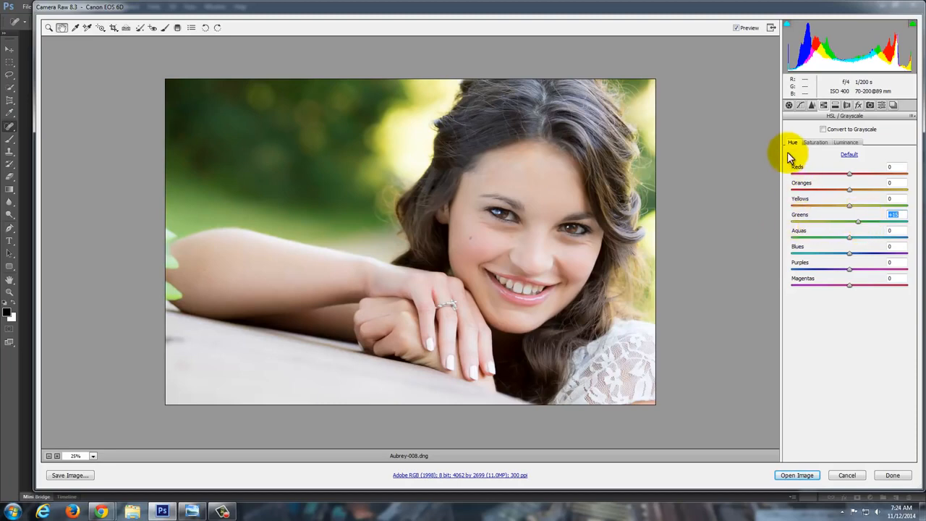
pyautogui.click(822, 142)
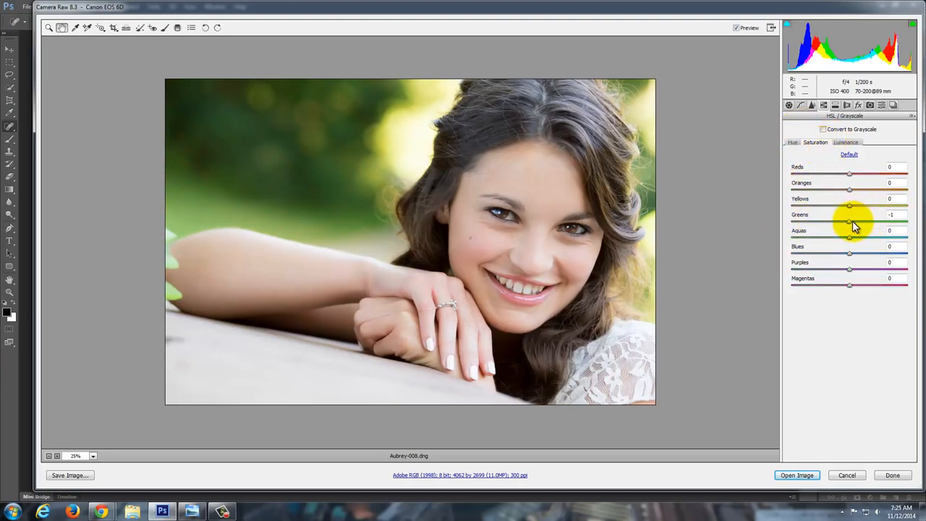
pyautogui.moveTo(853, 225)
pyautogui.mouseDown()
pyautogui.moveTo(888, 223)
pyautogui.moveTo(803, 230)
pyautogui.moveTo(895, 221)
pyautogui.moveTo(860, 228)
pyautogui.mouseUp()
pyautogui.click(845, 144)
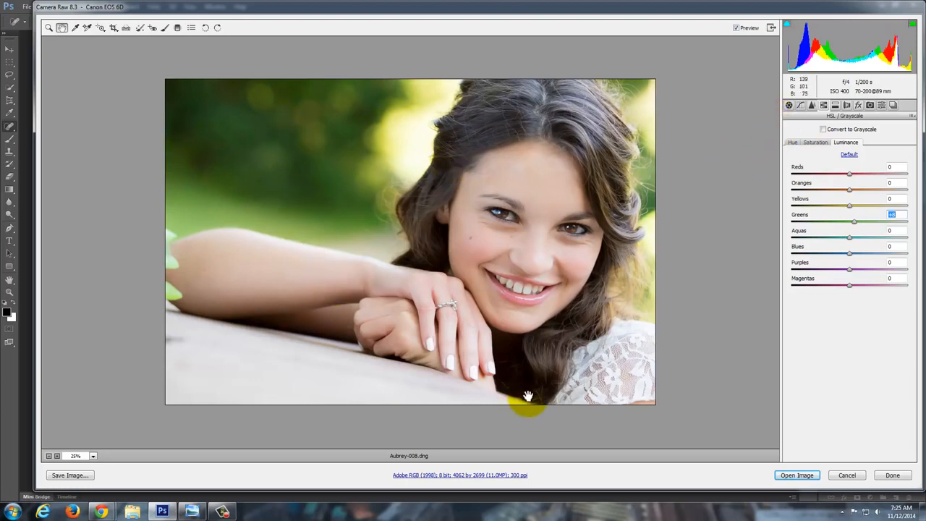
# Step: Add a dark post-crop vignette with an Amount of -24 and open the developed portrait in Photoshop
pyautogui.click(835, 106)
pyautogui.click(846, 105)
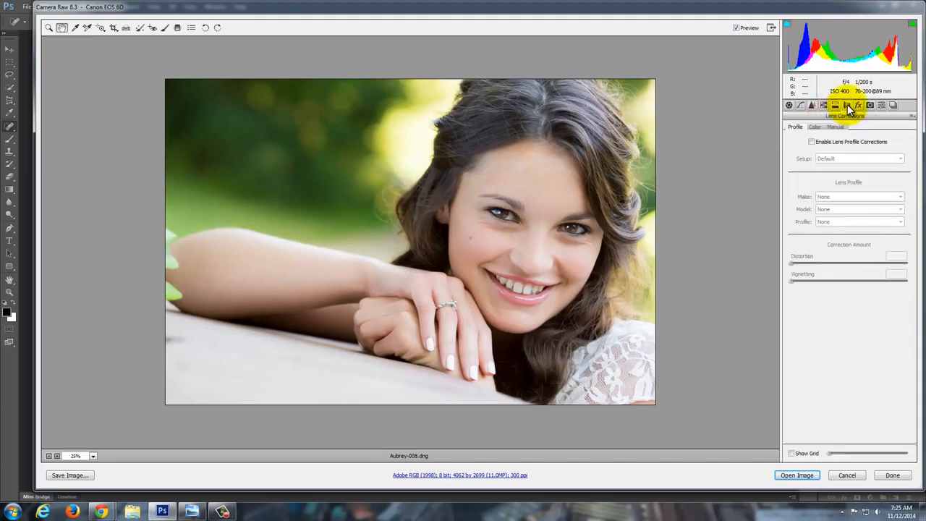
pyautogui.click(858, 106)
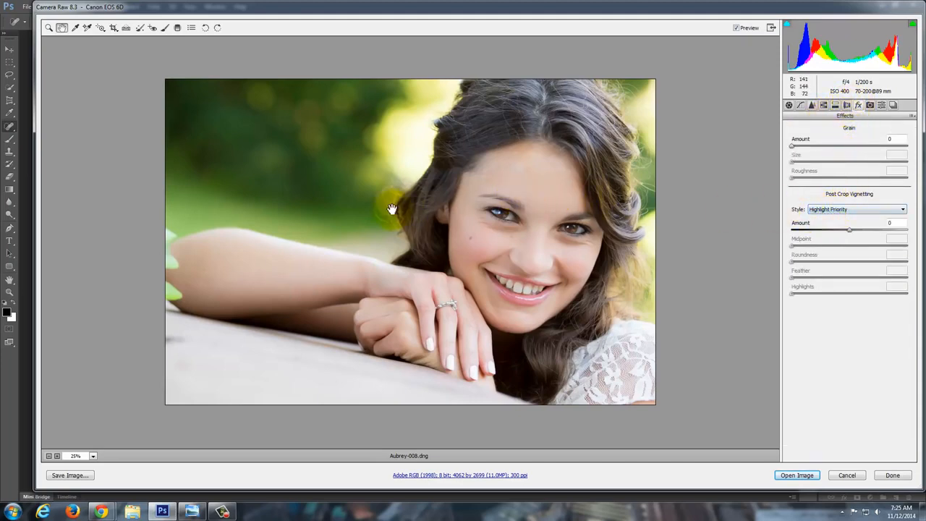
pyautogui.moveTo(852, 230); pyautogui.dragTo(761, 236)
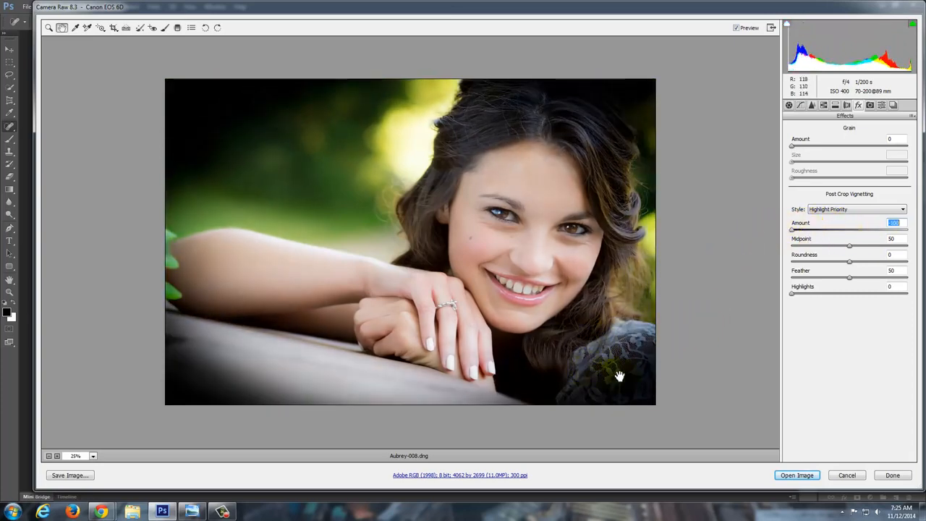
pyautogui.moveTo(827, 227)
pyautogui.mouseDown()
pyautogui.moveTo(803, 229)
pyautogui.moveTo(850, 229)
pyautogui.moveTo(839, 230)
pyautogui.mouseUp()
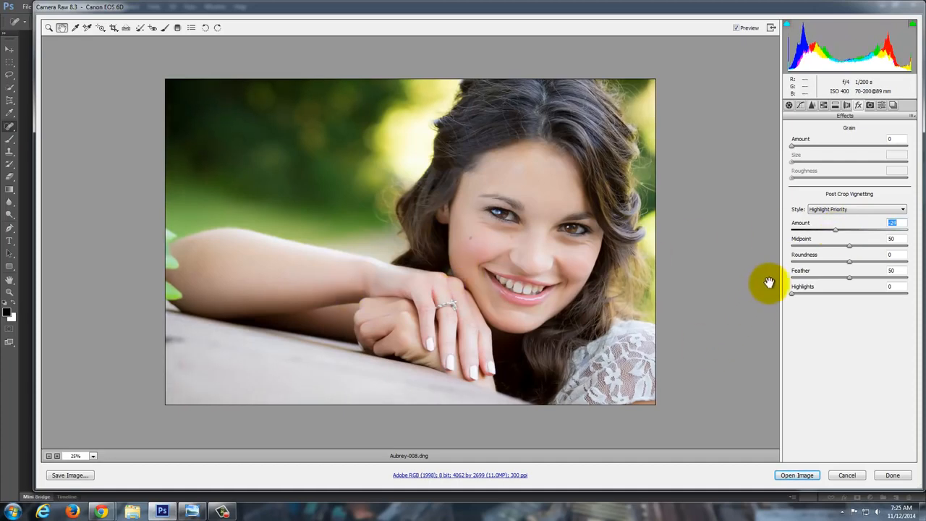
pyautogui.click(793, 474)
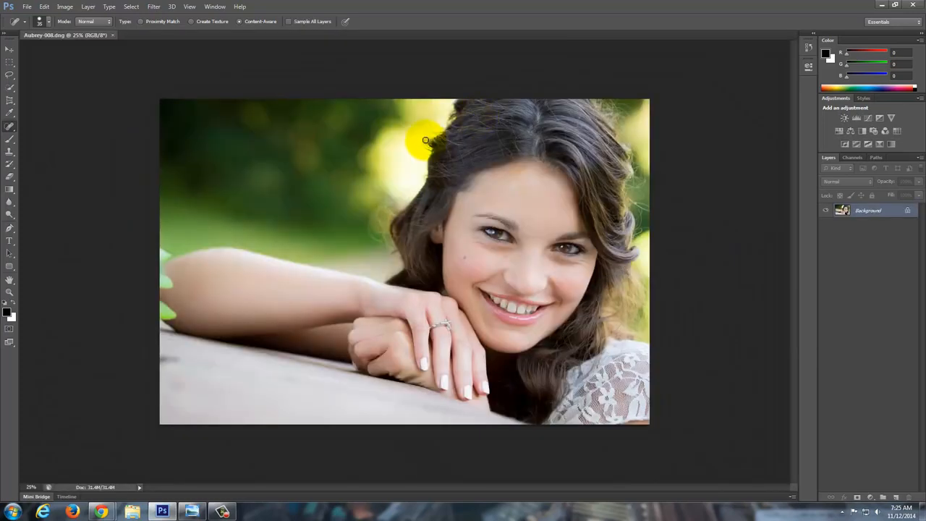
# Step: Remove the stray hairs and marks beside the temple and upper forehead with the content-aware Spot Healing Brush at 66.67% view
pyautogui.scroll(3, 427, 142)
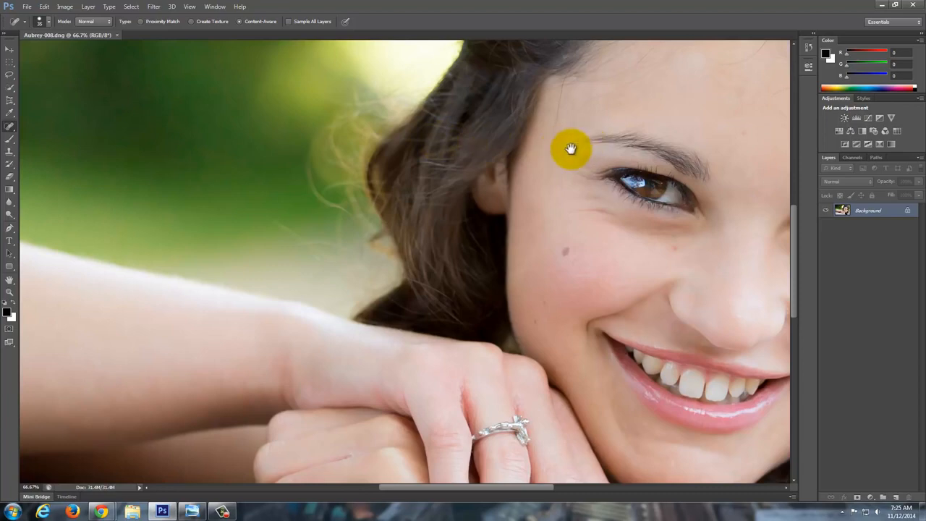
pyautogui.moveTo(569, 149); pyautogui.dragTo(315, 235)
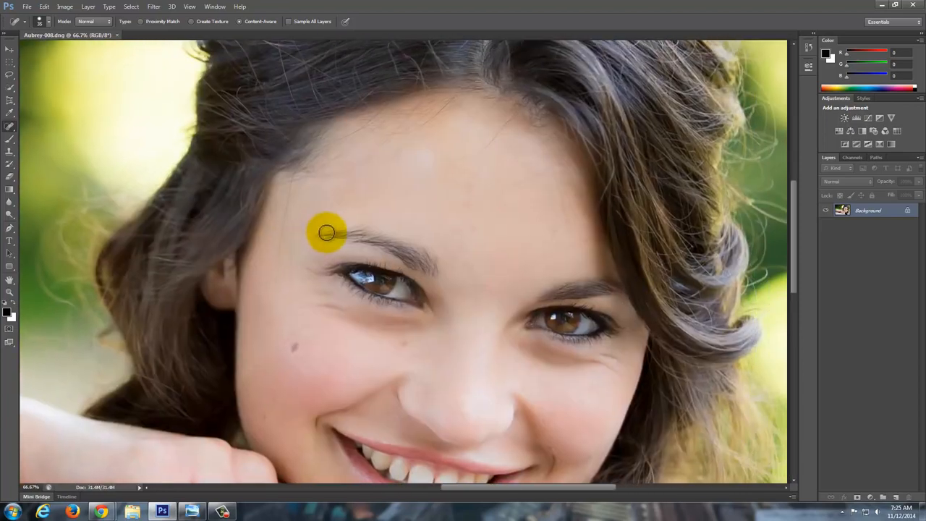
pyautogui.click(12, 130)
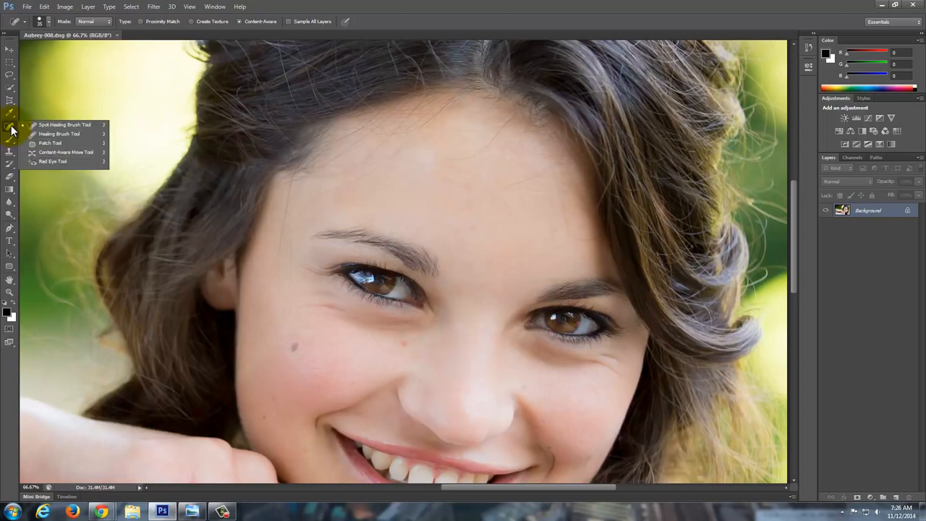
pyautogui.click(11, 129)
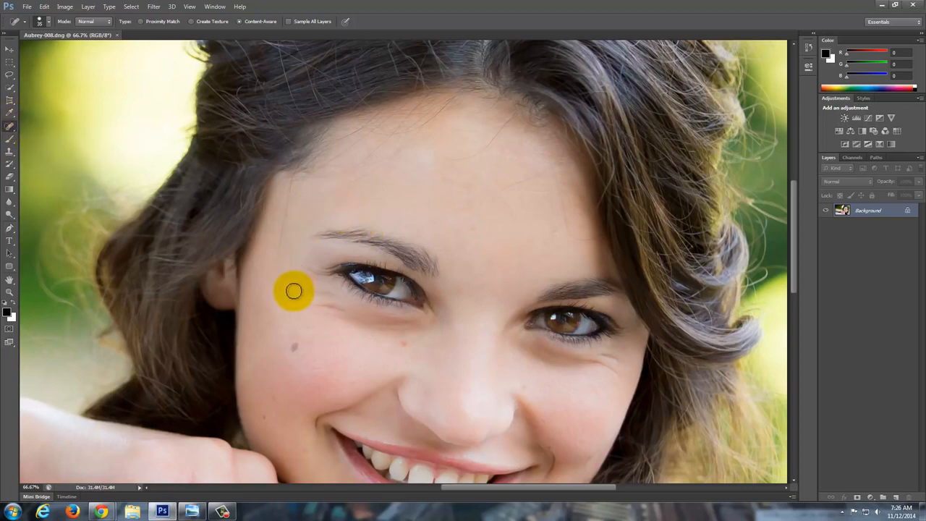
pyautogui.moveTo(291, 314)
pyautogui.mouseDown()
pyautogui.moveTo(296, 223)
pyautogui.moveTo(314, 196)
pyautogui.moveTo(387, 167)
pyautogui.mouseUp()
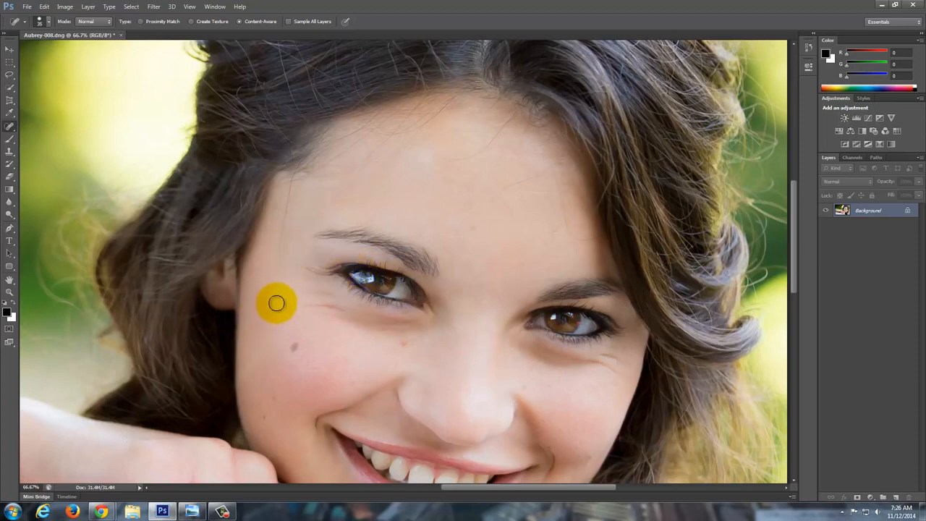
pyautogui.moveTo(277, 287); pyautogui.dragTo(293, 188)
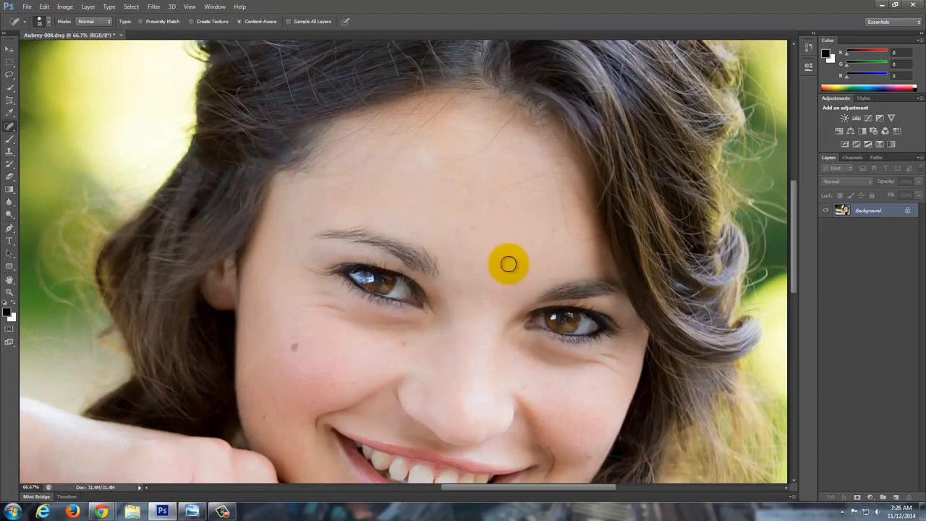
# Step: Heal the remaining stray hairs and small spots across the forehead up to the hairline and at the temple
pyautogui.moveTo(511, 210)
pyautogui.mouseDown()
pyautogui.moveTo(503, 190)
pyautogui.moveTo(547, 172)
pyautogui.moveTo(554, 155)
pyautogui.moveTo(558, 207)
pyautogui.moveTo(571, 234)
pyautogui.moveTo(590, 237)
pyautogui.mouseUp()
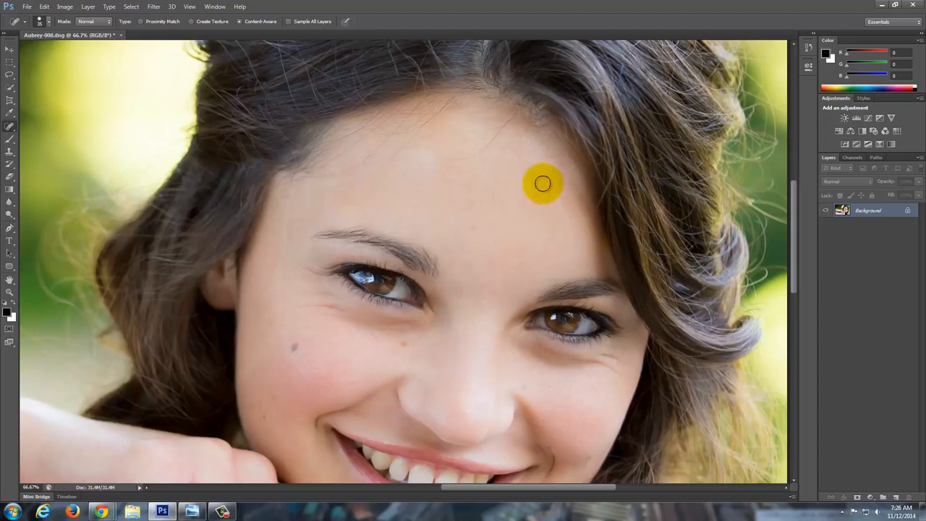
pyautogui.moveTo(505, 124)
pyautogui.mouseDown()
pyautogui.moveTo(467, 156)
pyautogui.moveTo(432, 154)
pyautogui.moveTo(489, 146)
pyautogui.moveTo(507, 129)
pyautogui.moveTo(443, 135)
pyautogui.mouseUp()
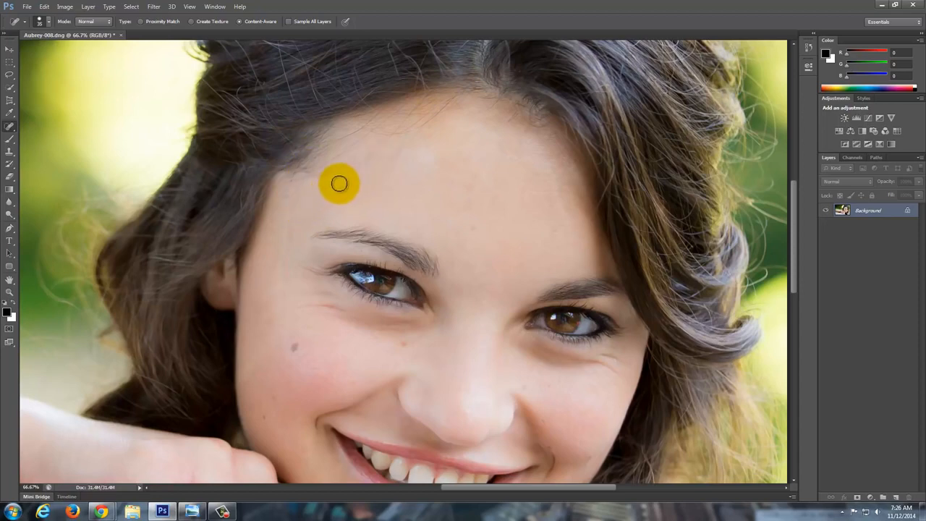
pyautogui.moveTo(351, 178)
pyautogui.mouseDown()
pyautogui.moveTo(327, 192)
pyautogui.moveTo(341, 190)
pyautogui.moveTo(291, 242)
pyautogui.moveTo(300, 283)
pyautogui.mouseUp()
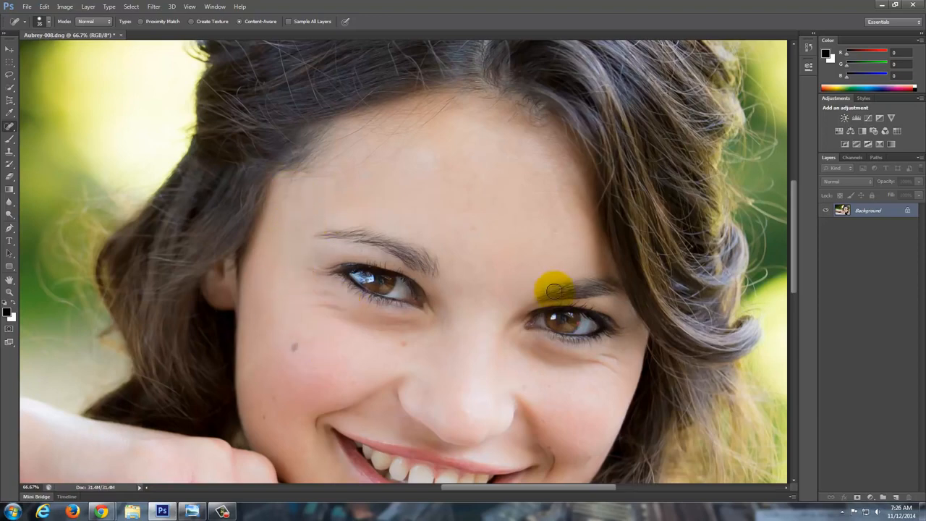
# Step: Heal the small blemishes on the lower face, leaving the cheek mole, and review the whole portrait at 33.33%
pyautogui.moveTo(572, 275); pyautogui.dragTo(526, 97)
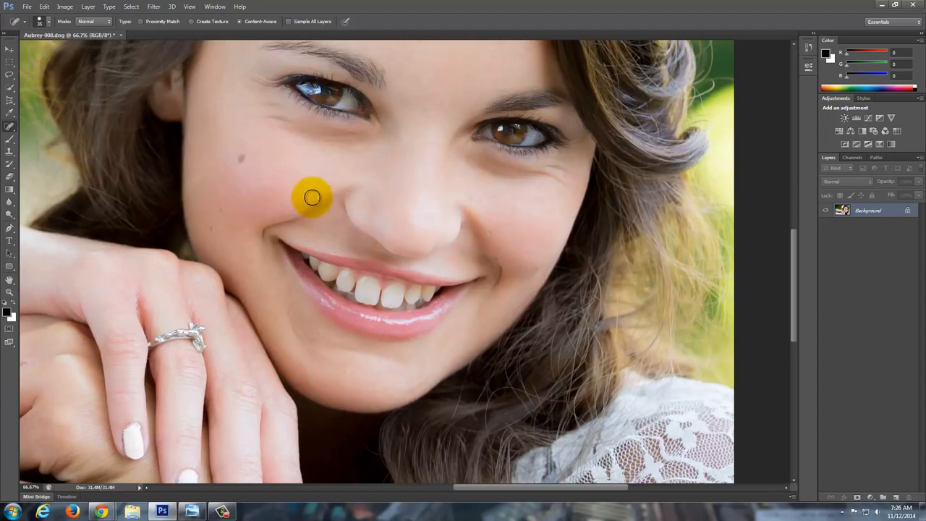
pyautogui.moveTo(495, 210); pyautogui.dragTo(554, 309)
pyautogui.hotkey('ctrl', '-')
pyautogui.hotkey('ctrl', '-')
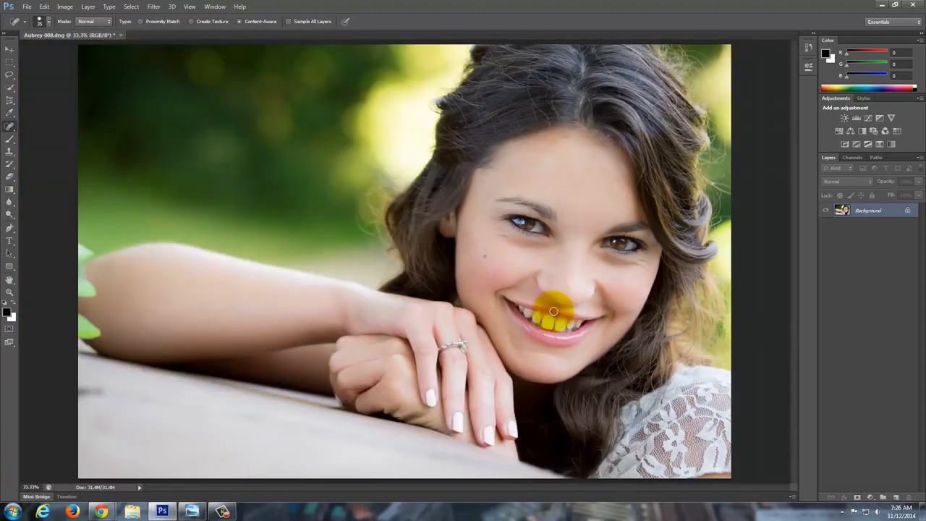
# Step: Examine the file formats offered for saving a copy of the retouched portrait, including JPEG, and cancel the save
pyautogui.click(27, 7)
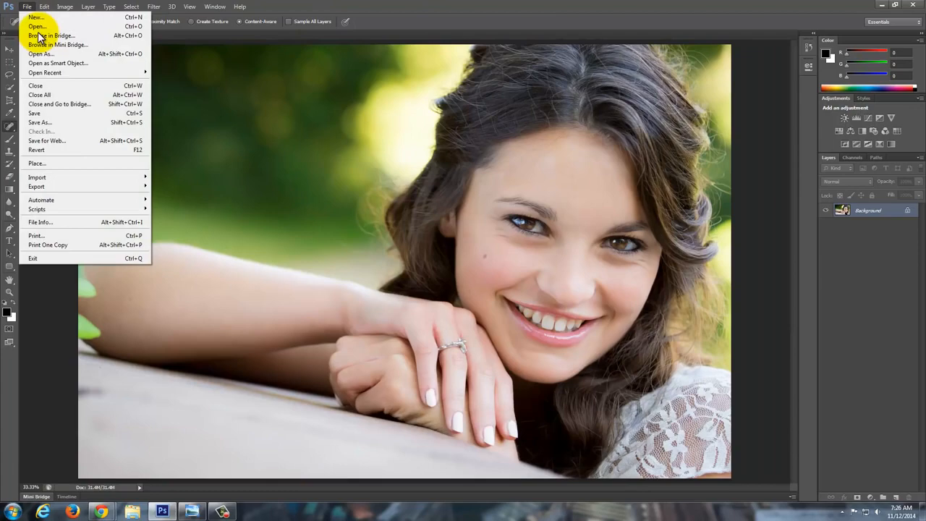
pyautogui.click(66, 123)
pyautogui.click(484, 357)
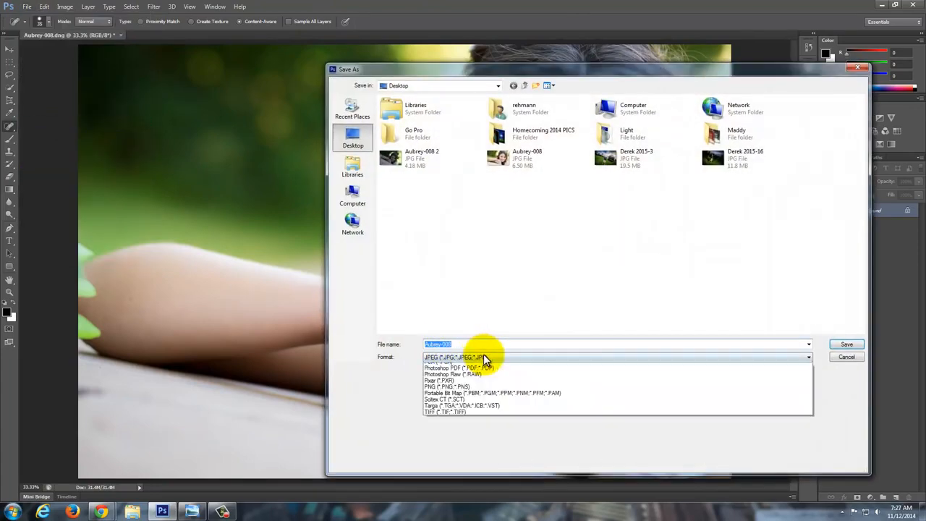
pyautogui.click(483, 358)
pyautogui.click(845, 358)
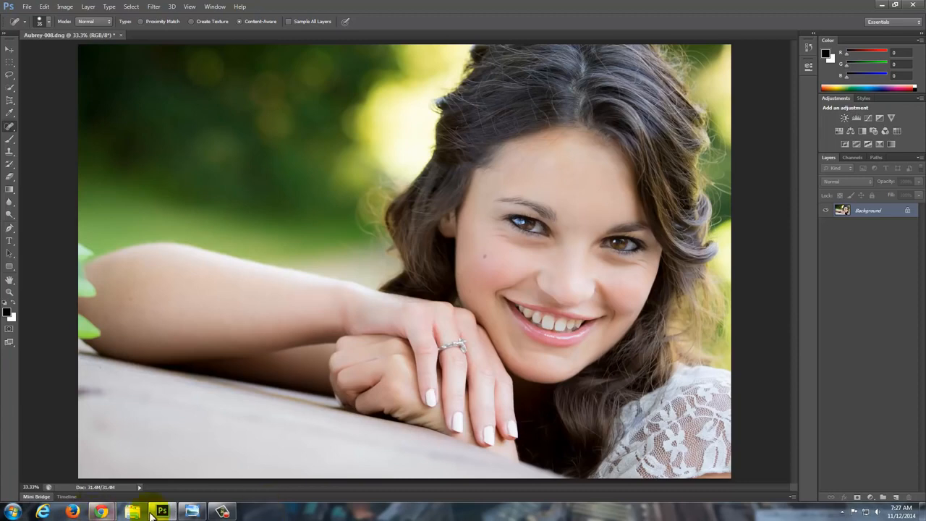
# Step: Switch to Windows Photo Viewer and compare the golf swing light-trail photo with the close-up golf club photo
pyautogui.click(192, 511)
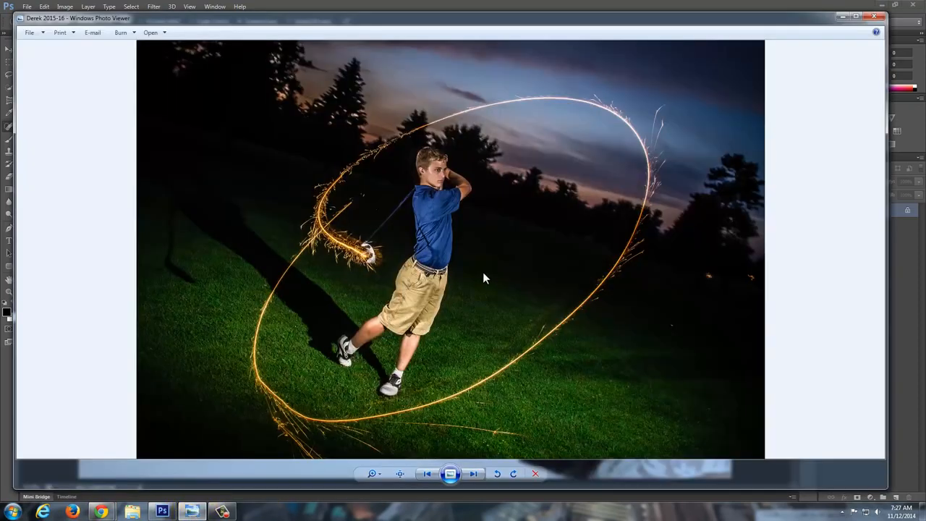
pyautogui.click(470, 473)
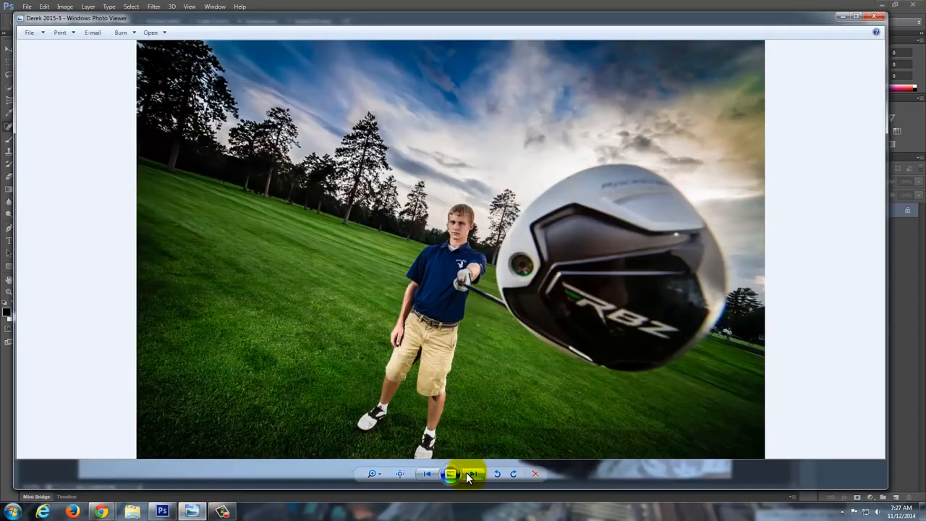
pyautogui.click(428, 474)
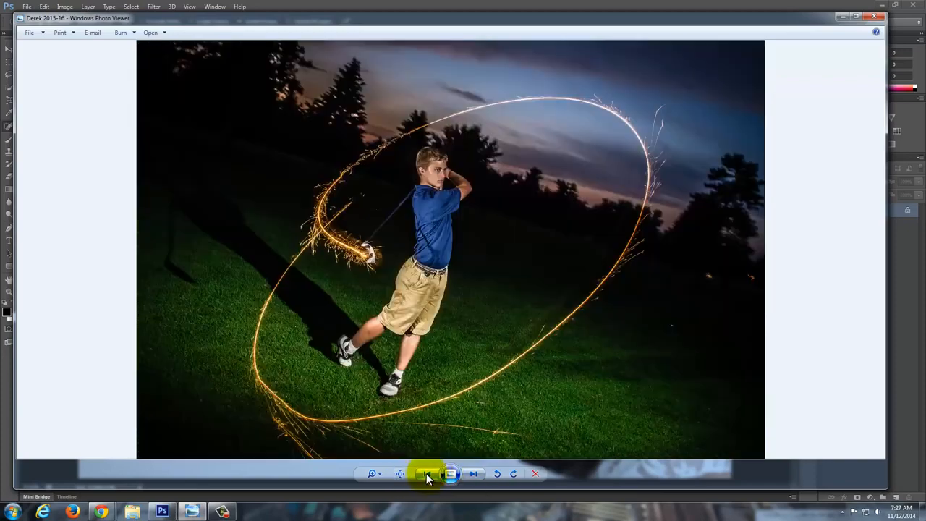
pyautogui.click(429, 474)
pyautogui.click(471, 474)
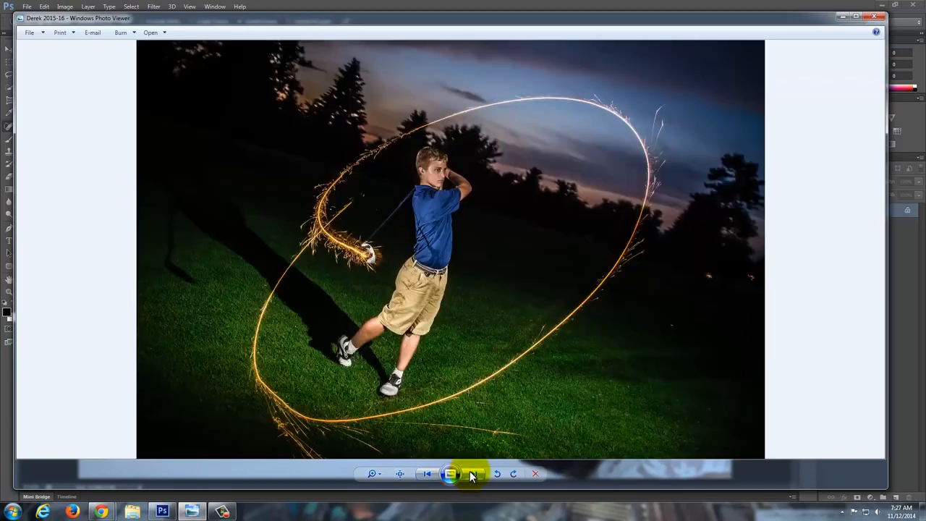
pyautogui.click(472, 474)
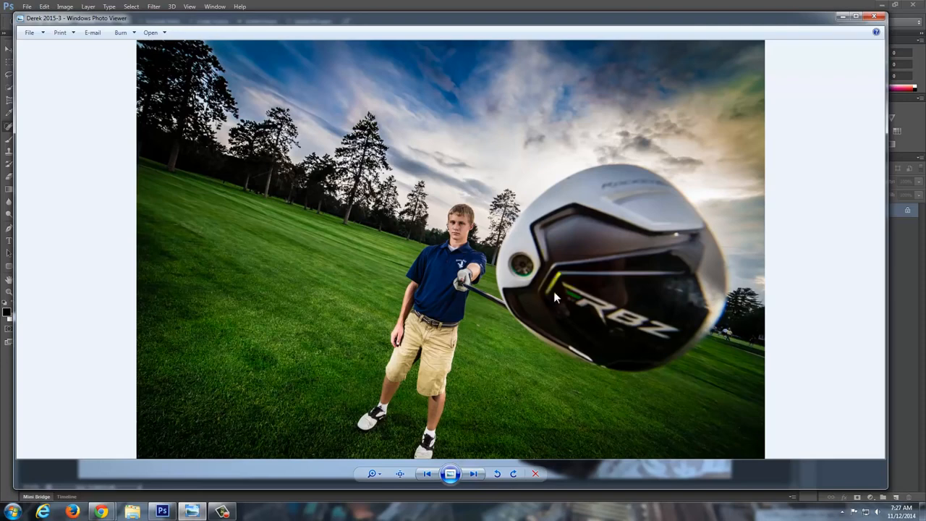